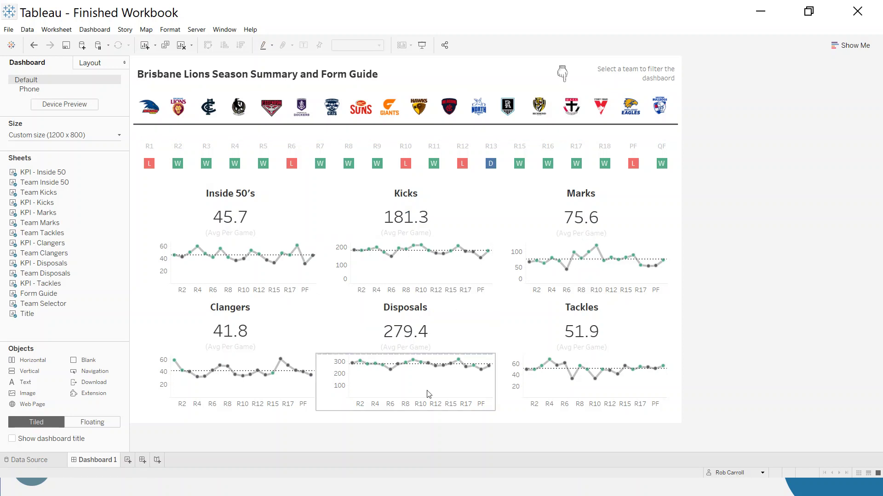
Step: Show the season summary dashboard full-screen in Presentation Mode
click(422, 45)
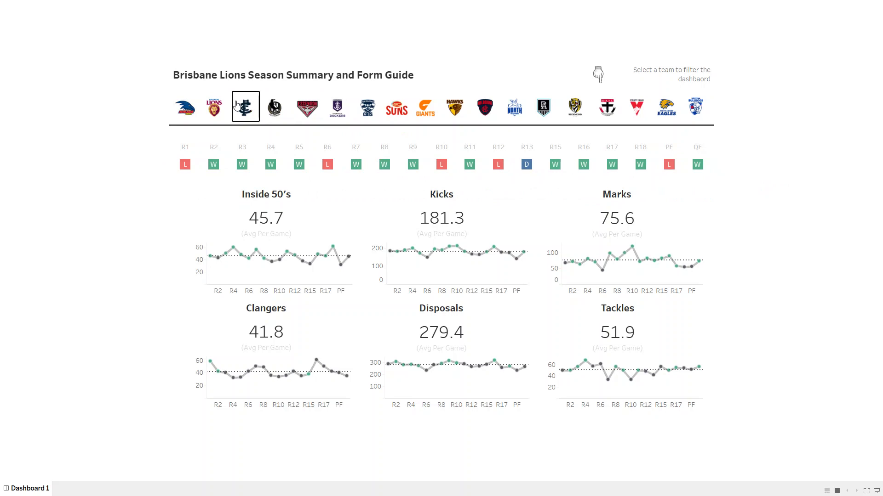
click(235, 104)
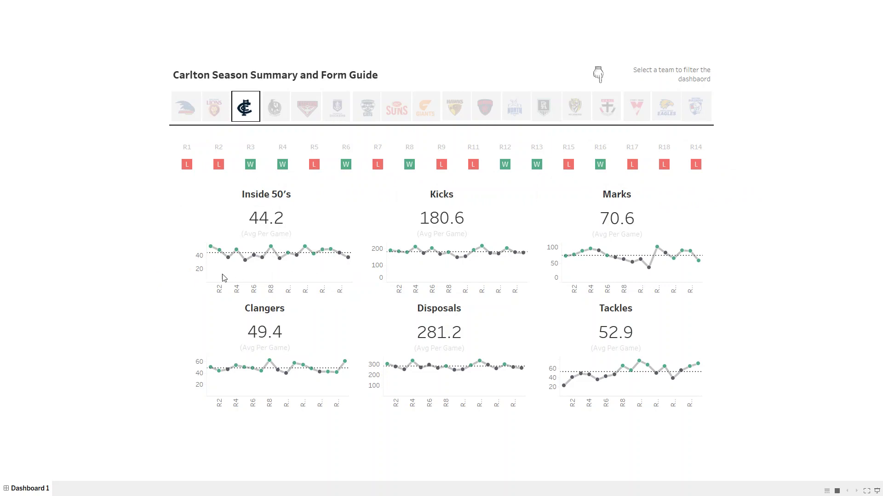
mouse_move(211, 249)
mouse_move(391, 228)
mouse_move(188, 167)
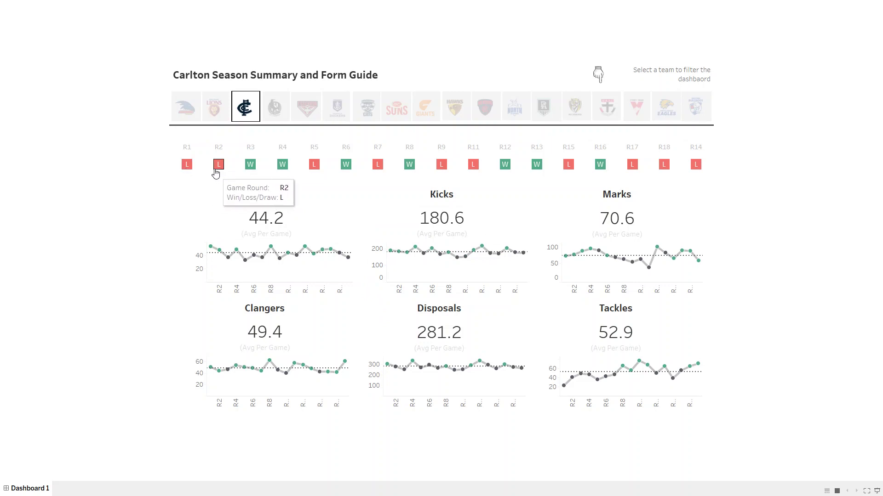
Step: Highlight round R1 across the charts, clear it, and restore every team logo to full colour
click(187, 166)
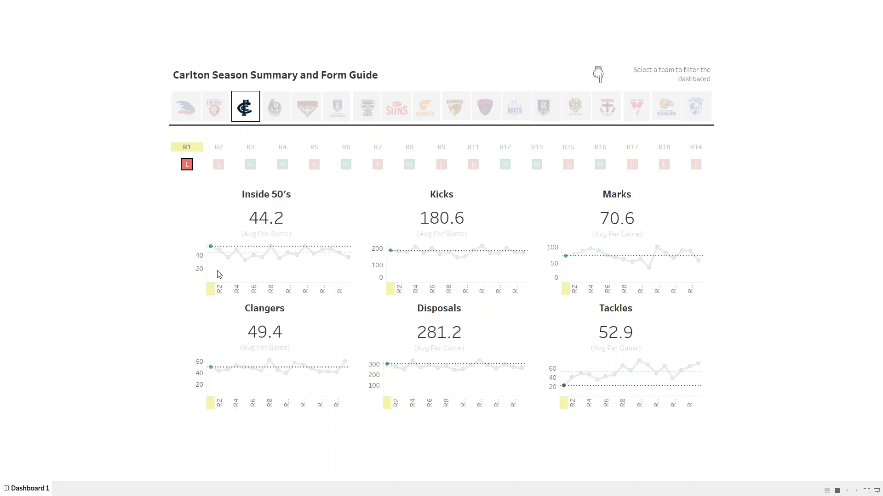
mouse_move(397, 257)
mouse_move(235, 375)
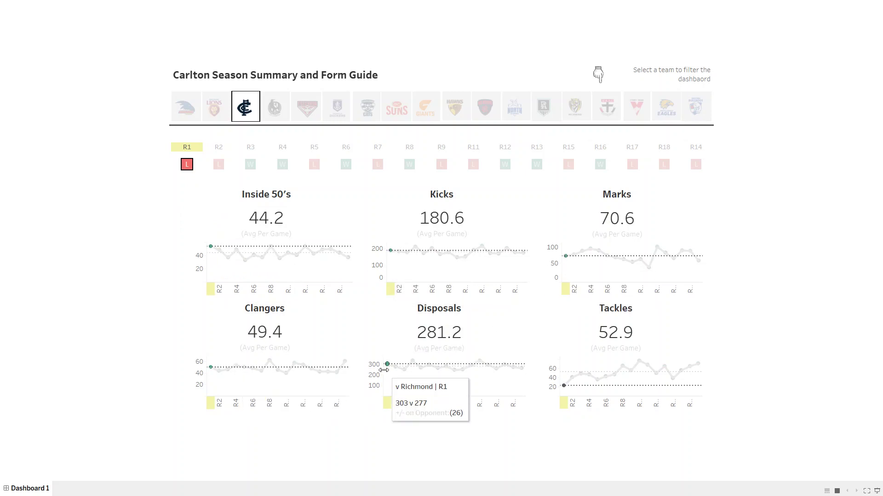
mouse_move(574, 392)
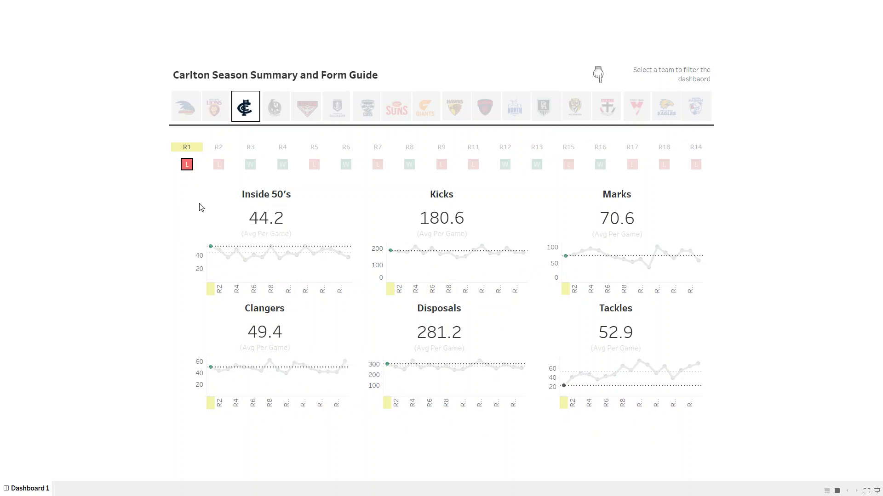
click(189, 171)
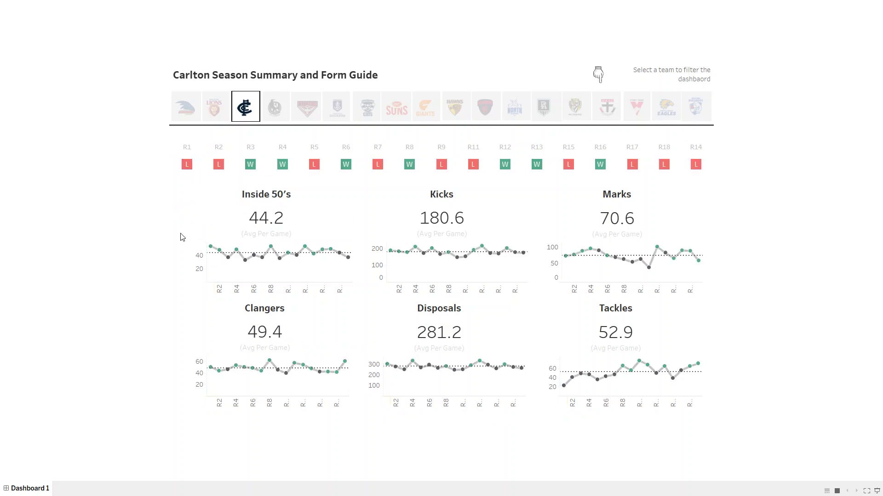
click(254, 116)
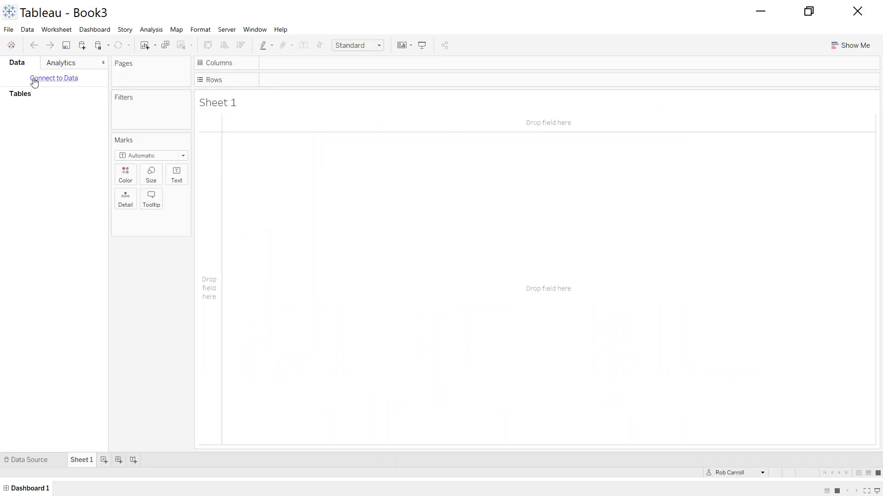
Step: Connect the new workbook to the Team Stats 2020.csv text file
click(56, 79)
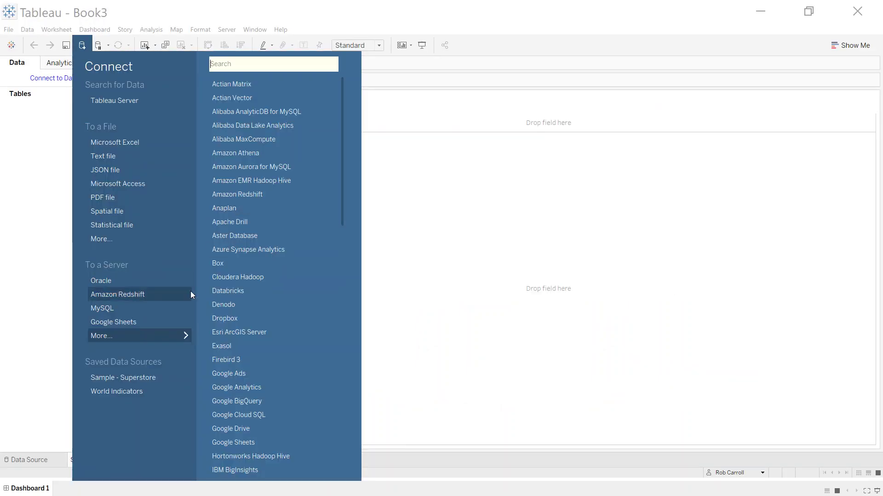
click(115, 156)
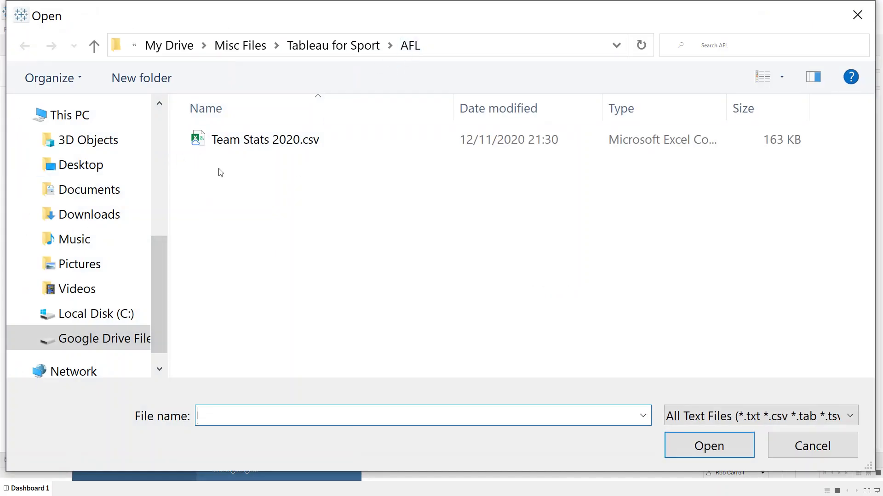
click(262, 144)
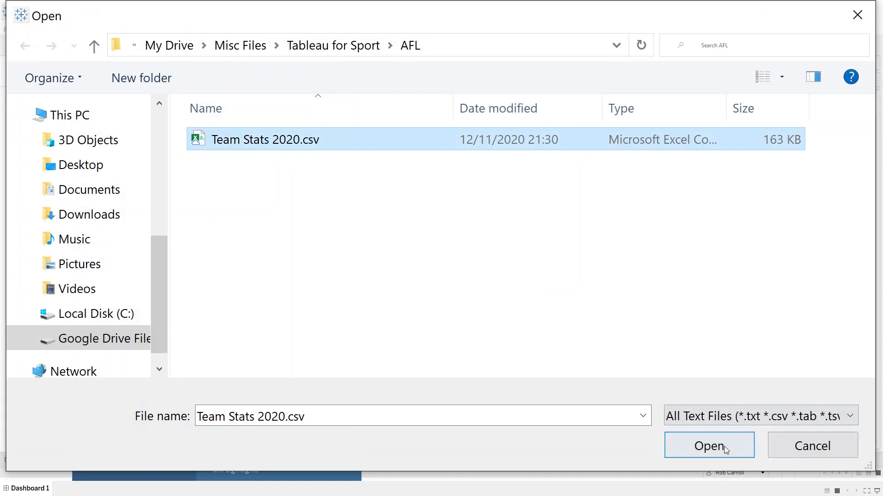
click(708, 445)
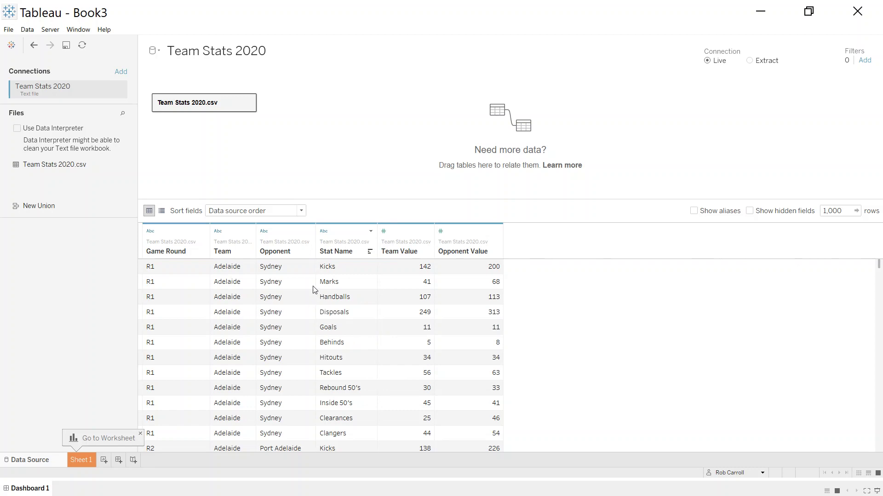
Step: Open the empty Sheet 1 worksheet, then inspect the Inside 50's chart in the finished workbook
click(82, 460)
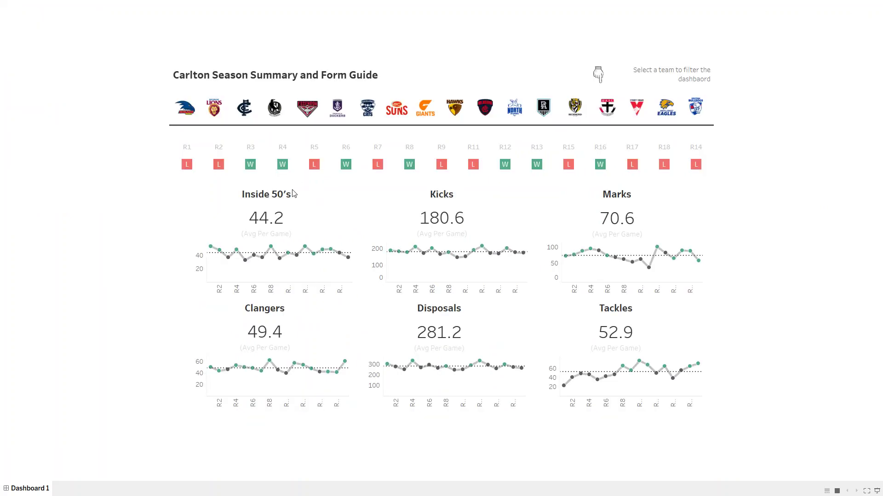
mouse_move(229, 227)
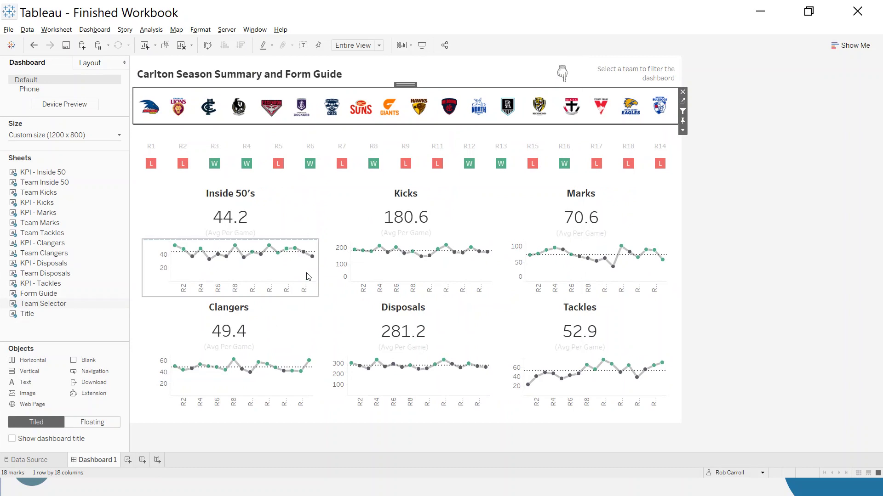
click(307, 277)
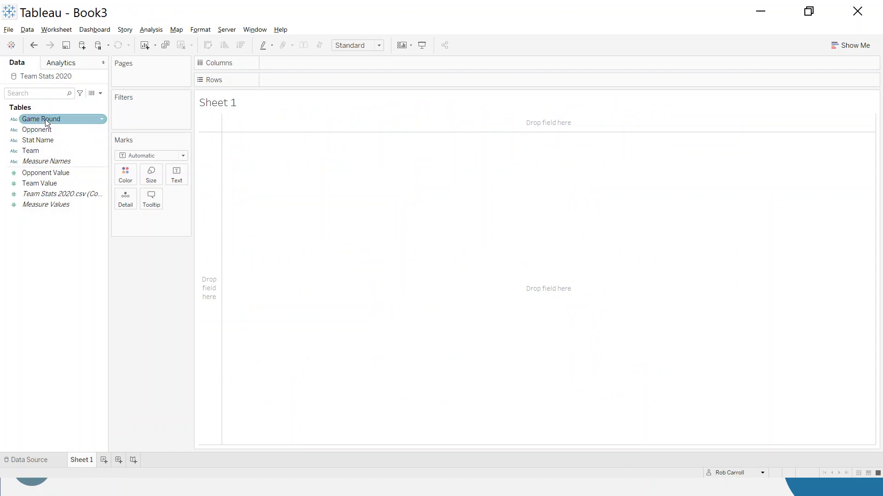
Step: Put Game Round on Columns and switch its default sort order to Manual
drag(47, 122, 308, 63)
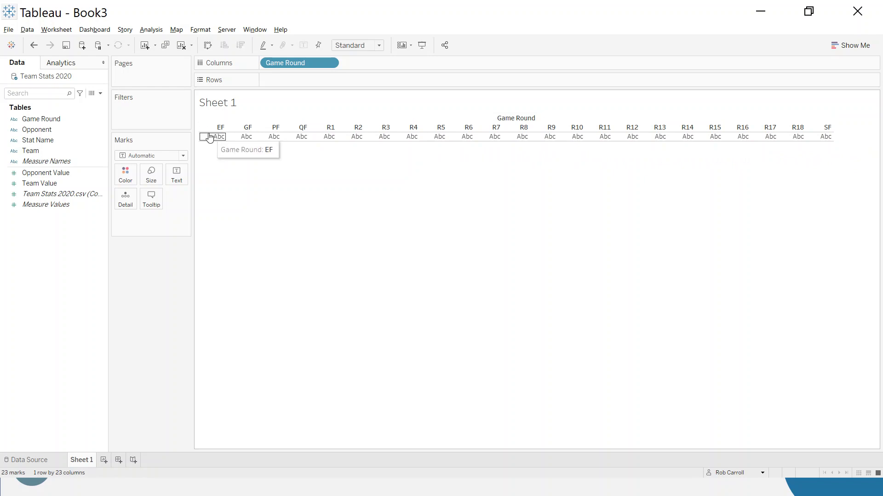
right_click(47, 117)
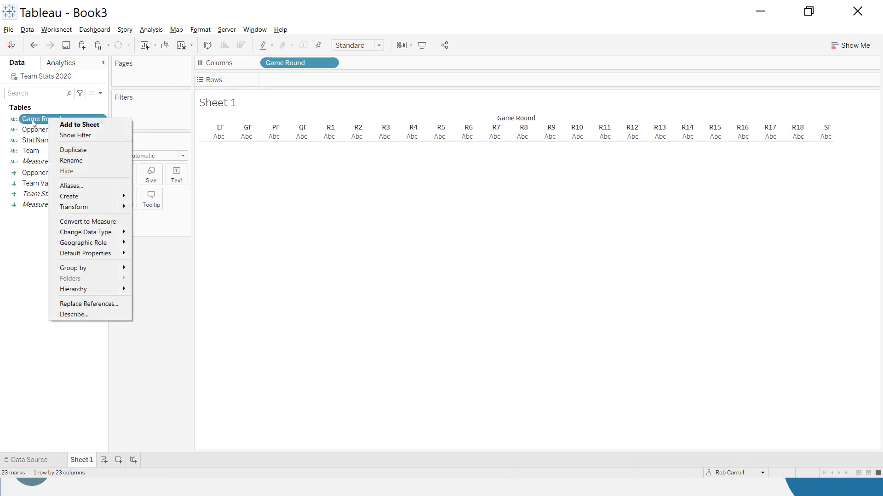
mouse_move(100, 253)
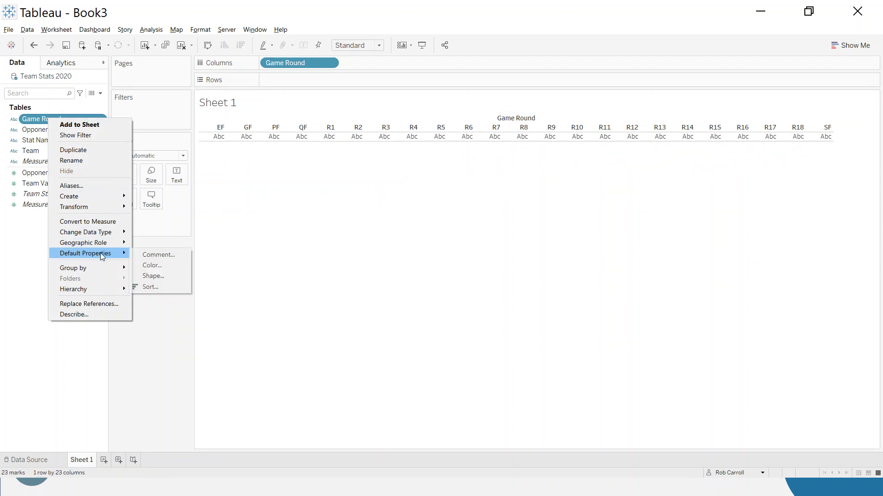
click(164, 285)
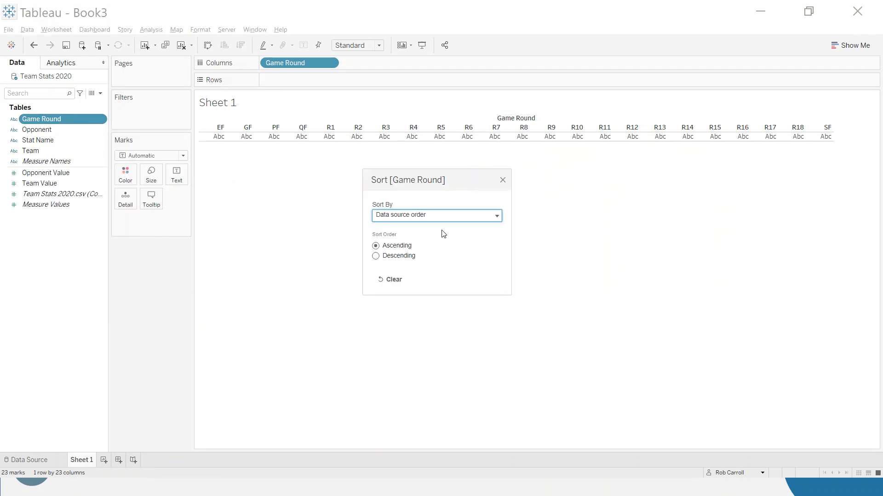
click(445, 216)
click(428, 244)
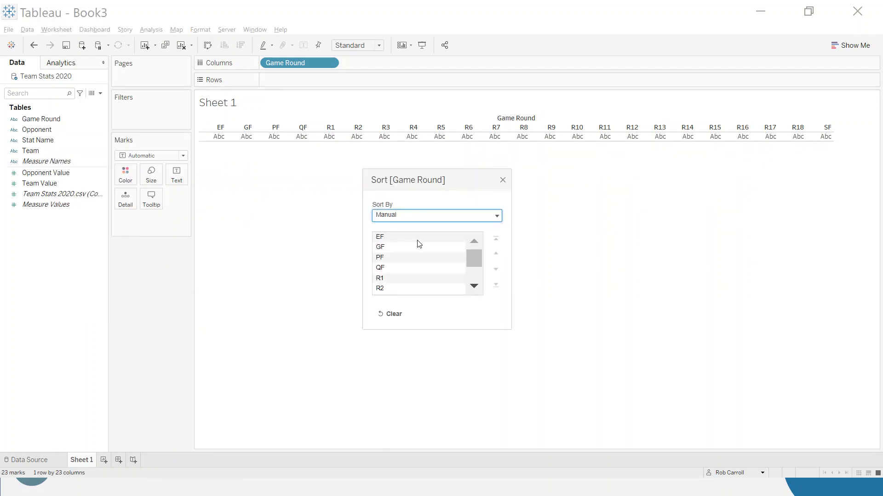
Step: Move the finals rounds EF, PF, QF, SF, GF to the end after R18
click(413, 238)
shift+click(400, 270)
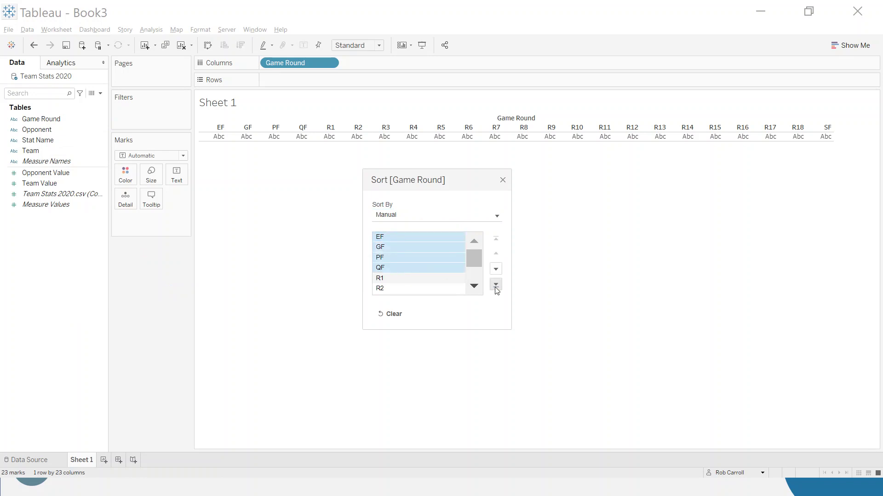
click(496, 285)
click(397, 269)
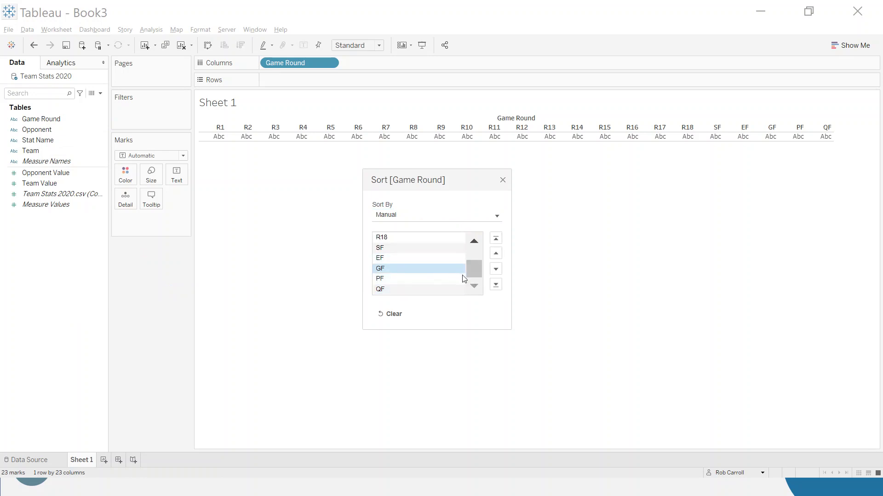
click(495, 285)
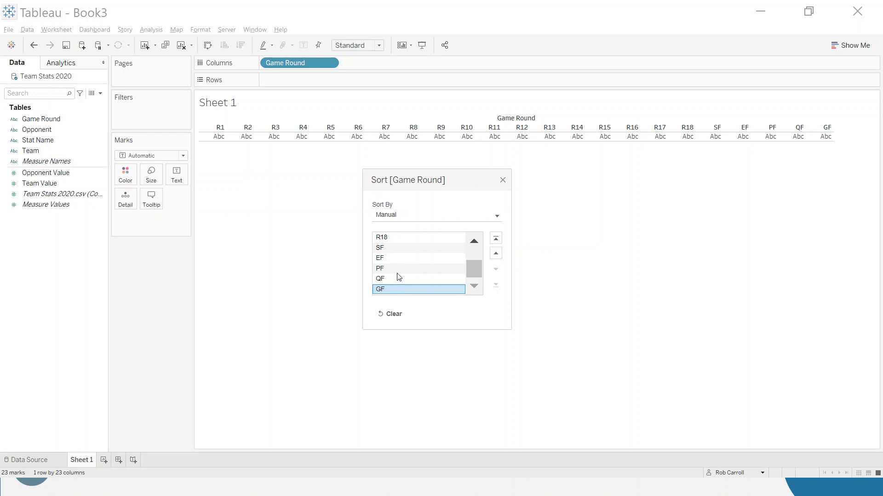
click(393, 249)
click(495, 285)
click(495, 253)
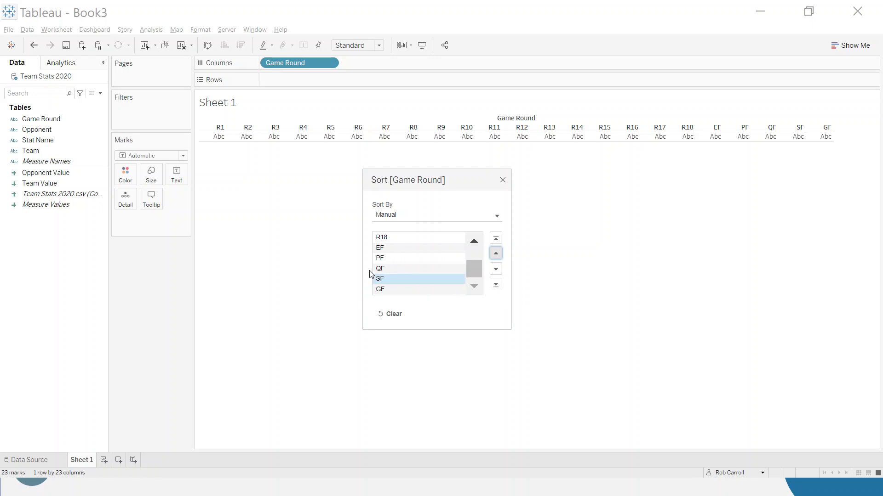
click(502, 180)
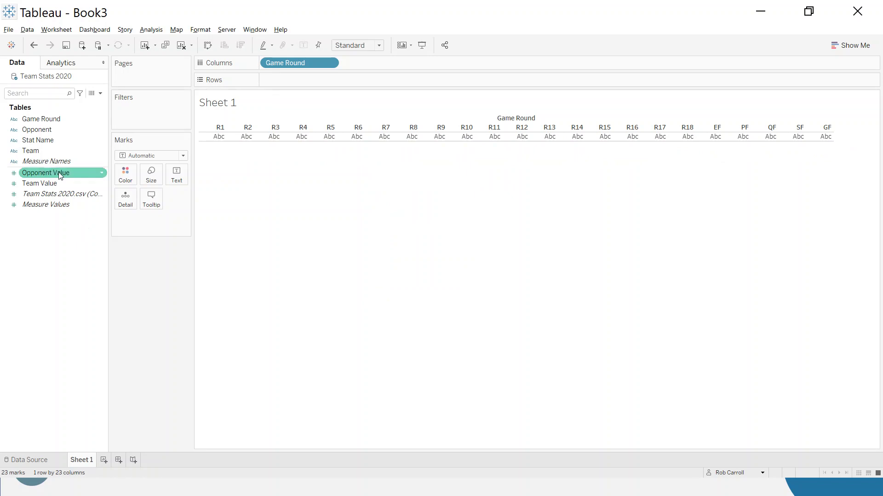
Step: Filter Sheet 1 to Adelaide and Clangers, and plot summed Team Value bars per round
drag(44, 150, 144, 115)
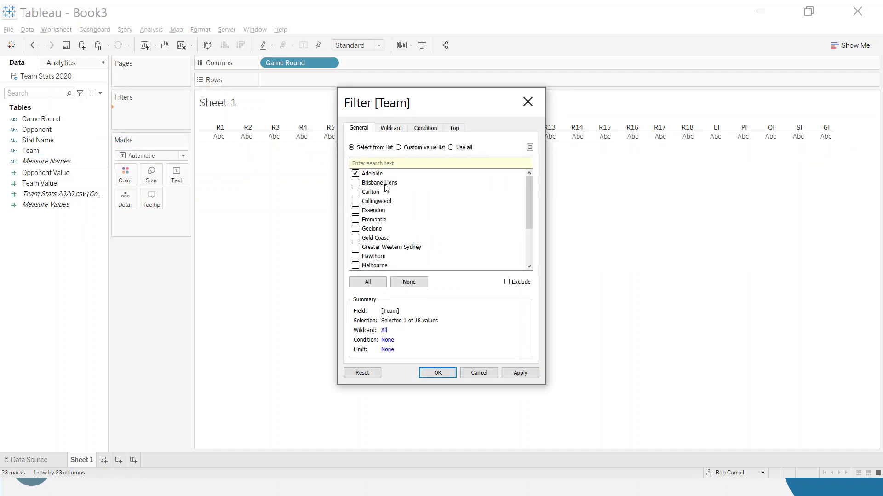
click(450, 373)
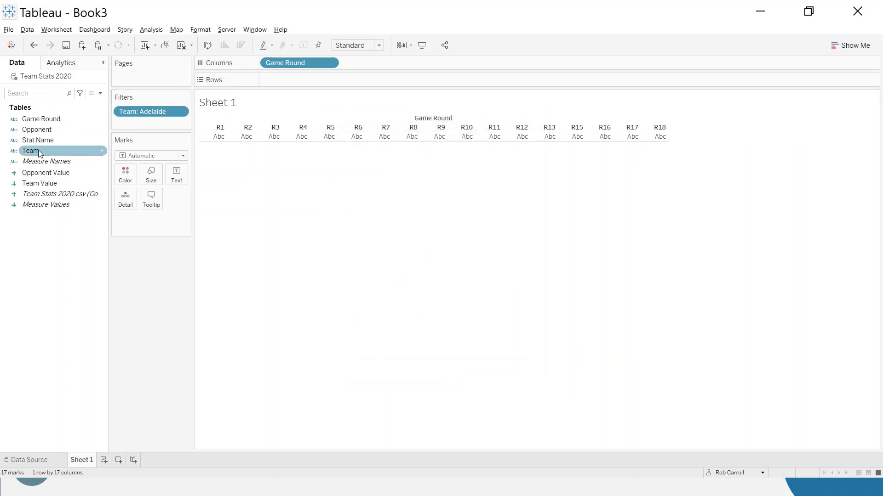
drag(38, 140, 147, 127)
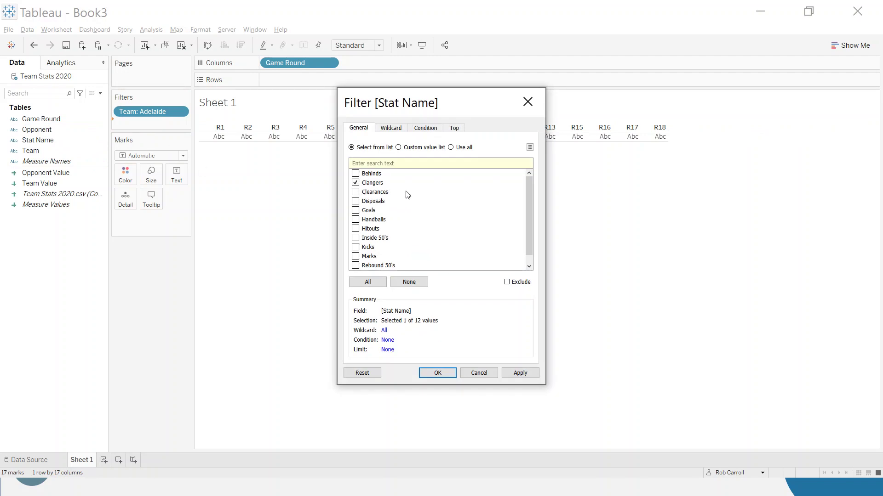
click(437, 373)
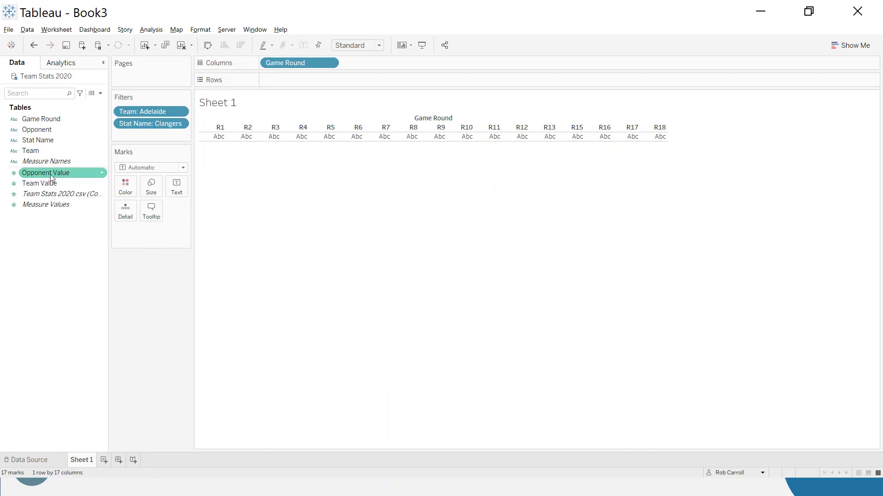
mouse_move(32, 187)
mouse_down()
mouse_move(260, 100)
mouse_move(283, 79)
mouse_up()
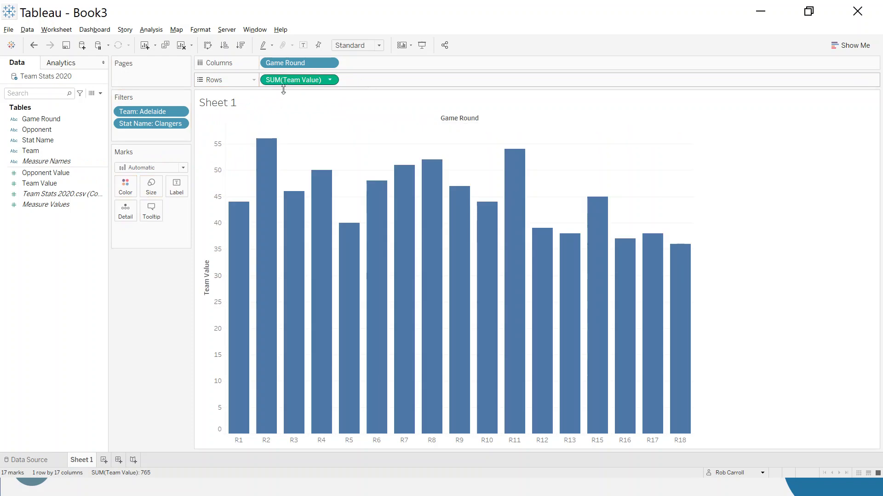
Step: Change the Team Value bars to a thicker dark grey line, checking the finished workbook for reference
click(138, 167)
click(143, 203)
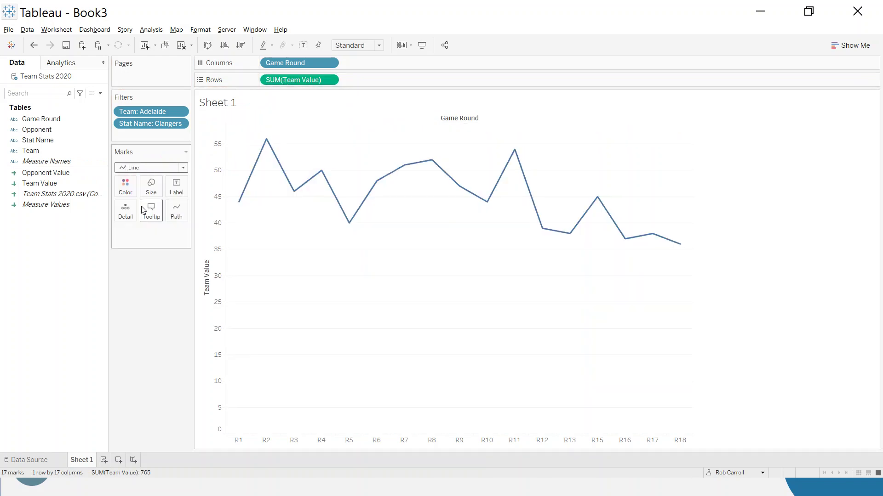
click(125, 186)
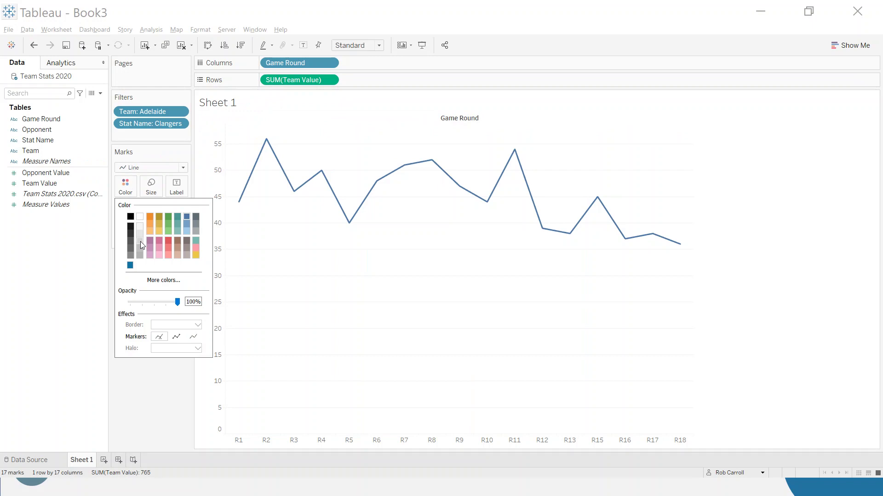
click(129, 249)
click(152, 186)
drag(183, 210, 194, 212)
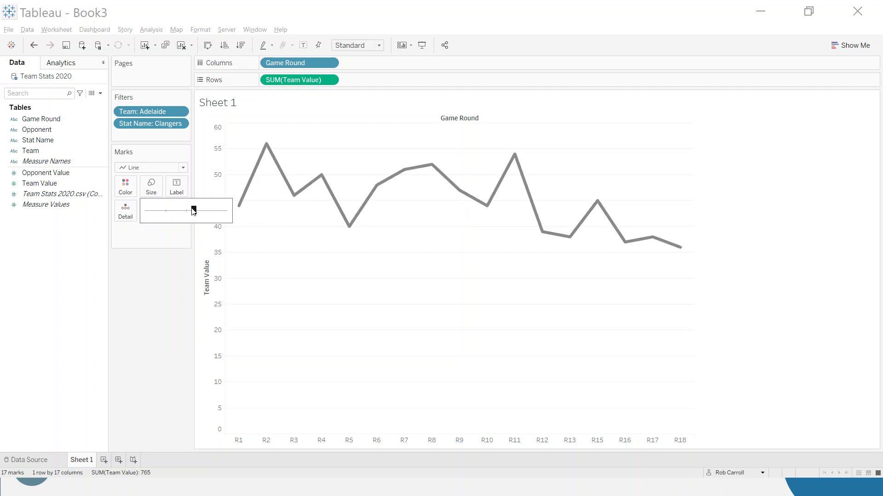
click(176, 309)
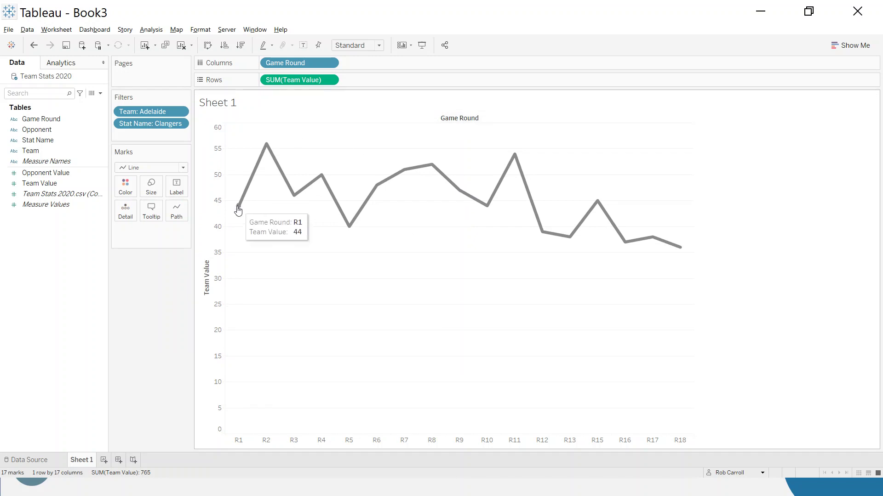
key(alt+Tab)
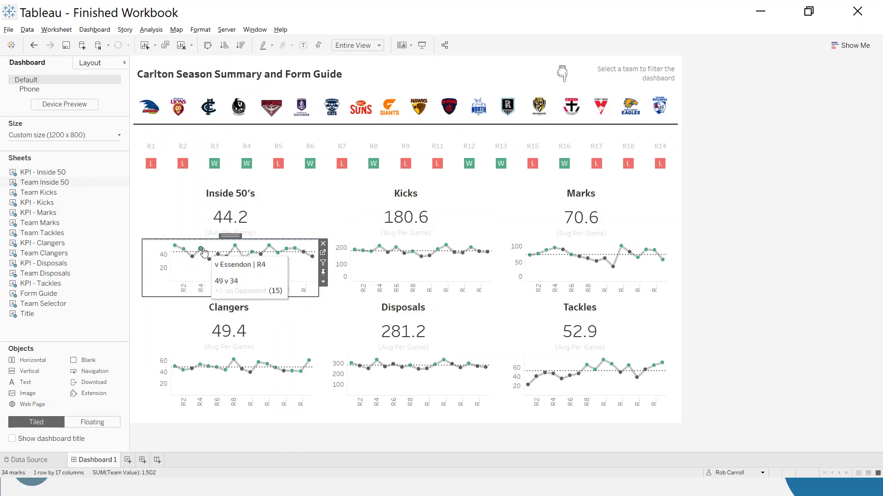
key(alt+Tab)
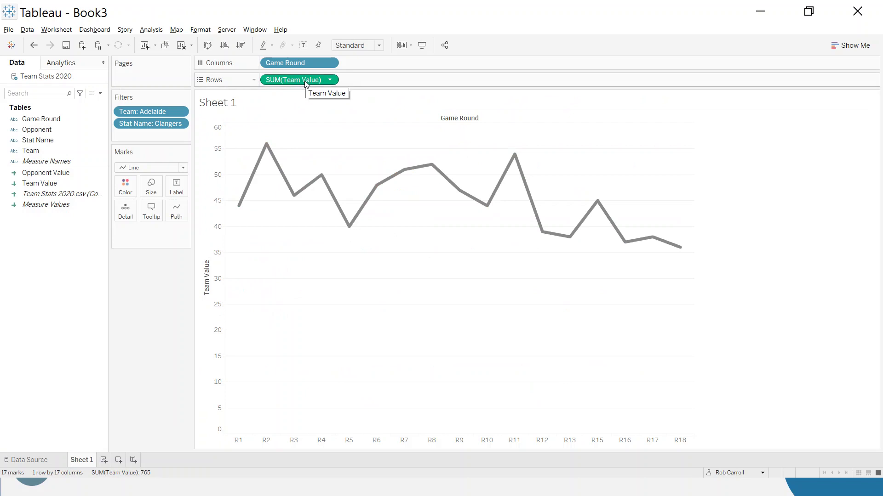
Step: Duplicate SUM(Team Value) on Rows and show the second pane as small circles
drag(288, 82, 377, 78)
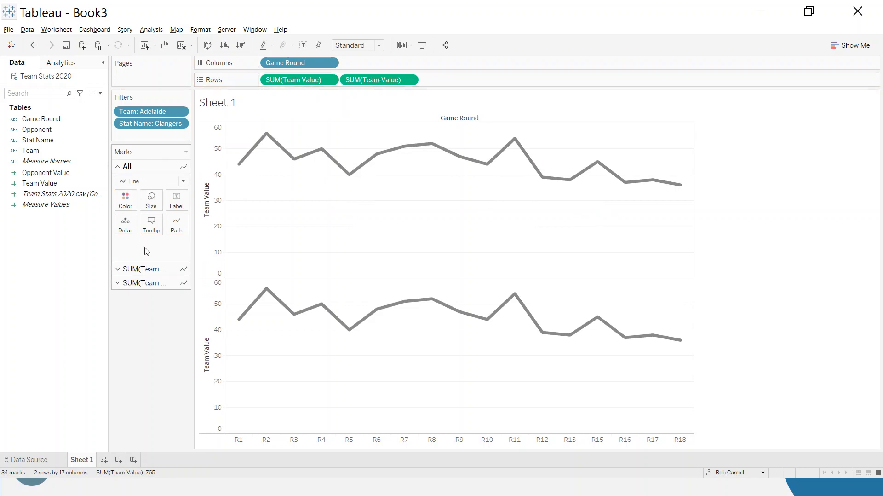
click(149, 273)
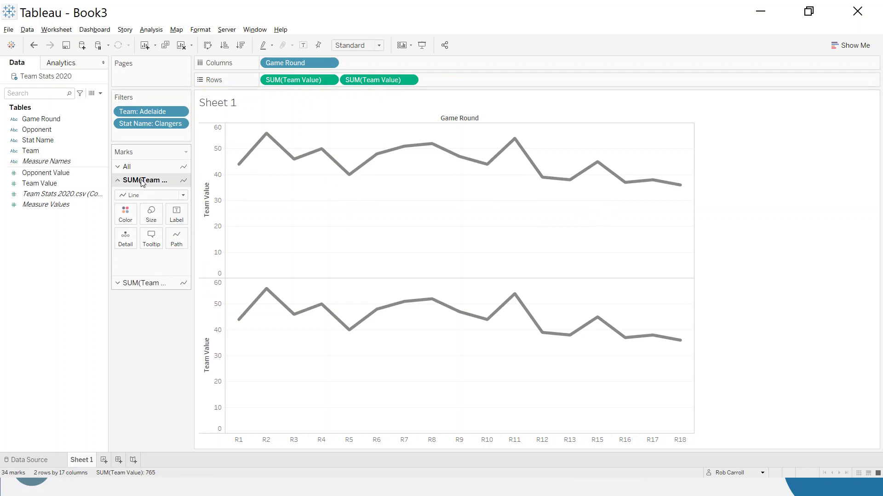
click(148, 283)
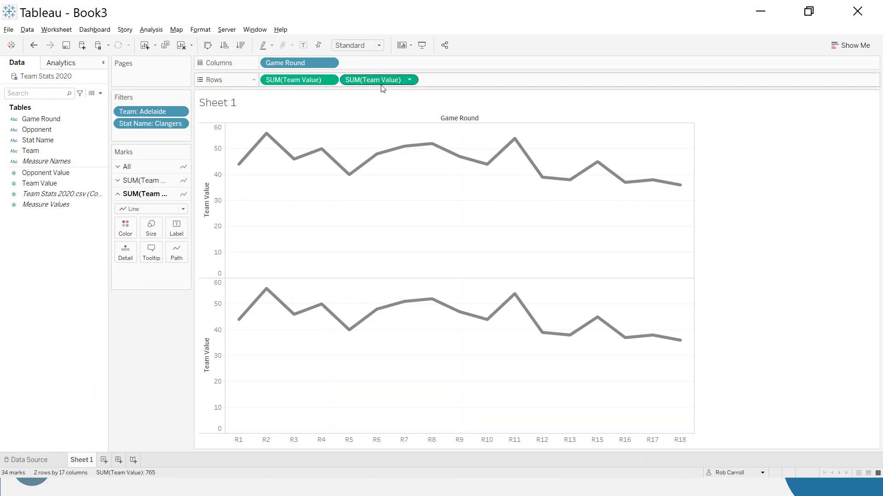
click(147, 209)
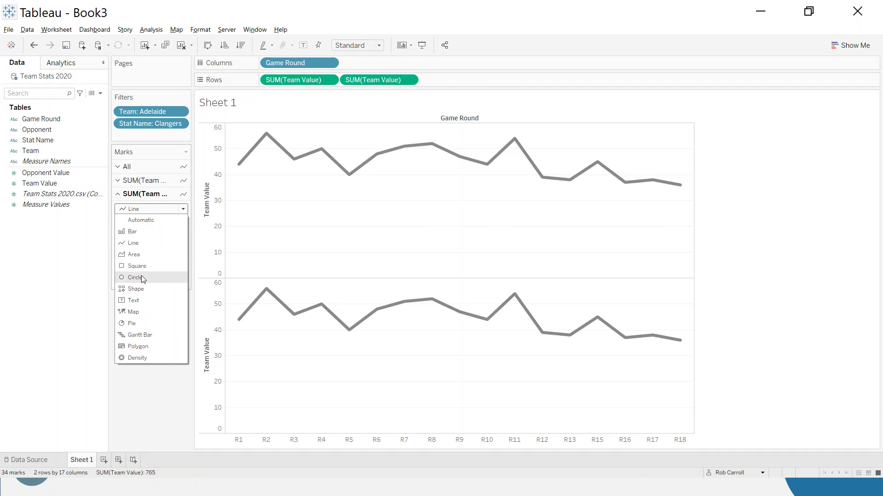
click(142, 277)
click(151, 227)
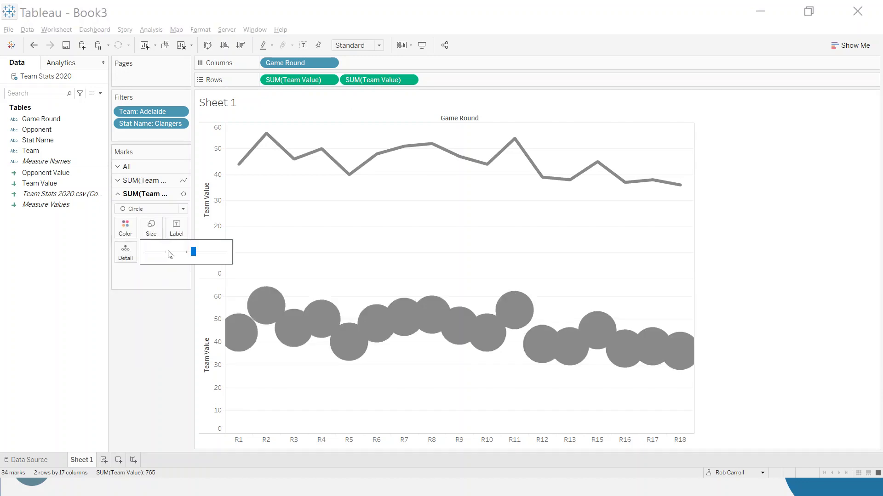
drag(170, 252, 163, 254)
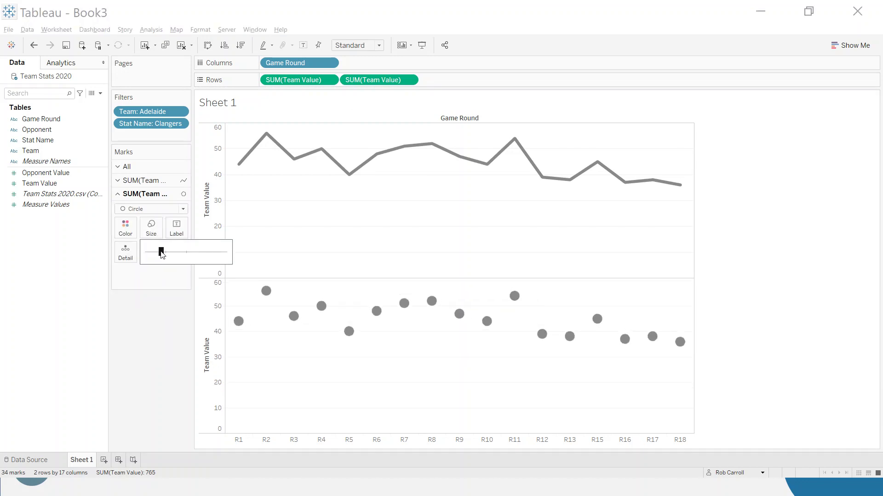
click(148, 337)
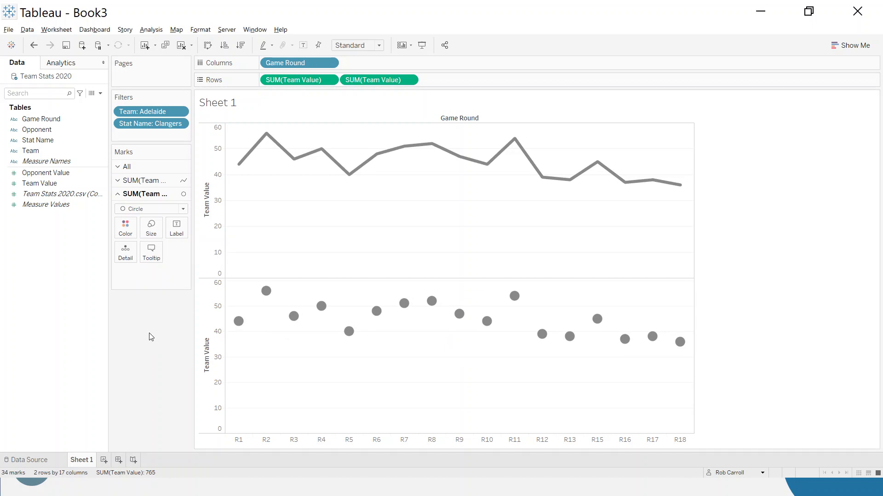
Step: Combine both Team Value panes on a dual axis and synchronise the right axis
click(412, 80)
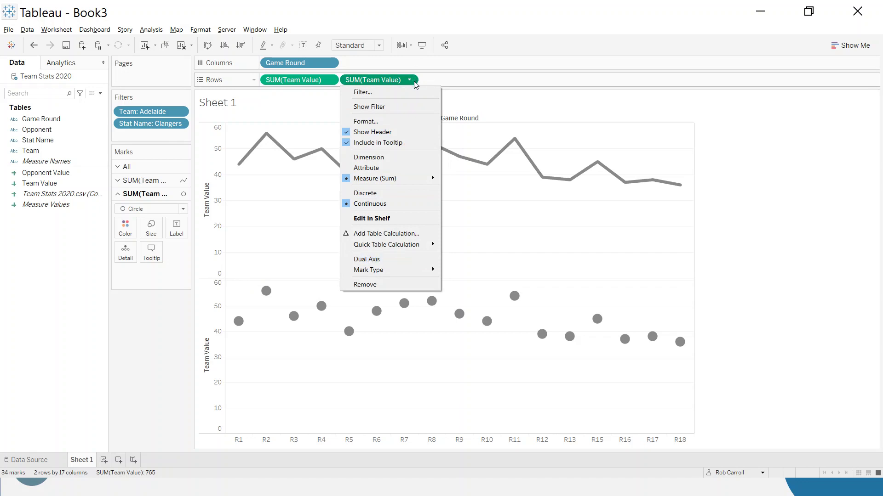
click(384, 260)
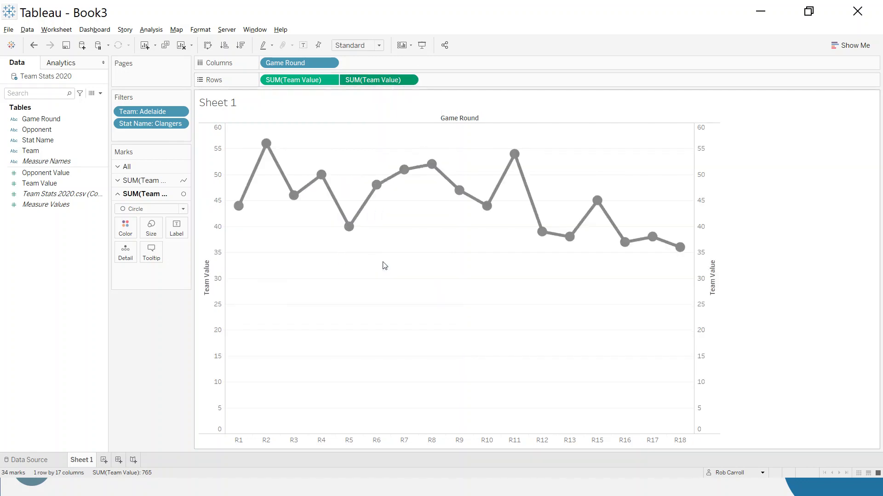
right_click(707, 169)
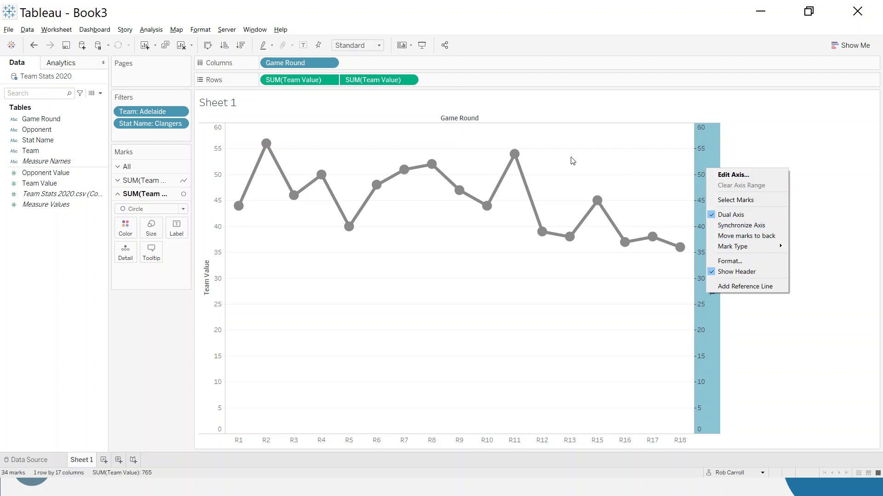
click(744, 230)
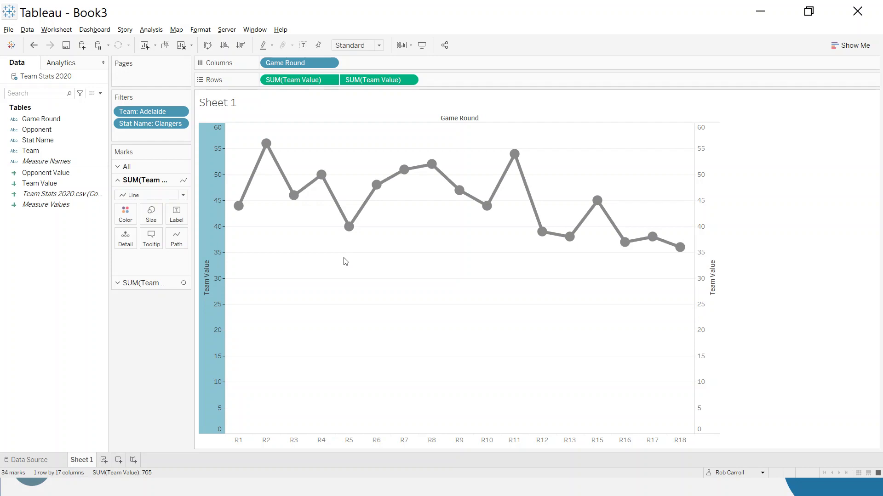
click(170, 348)
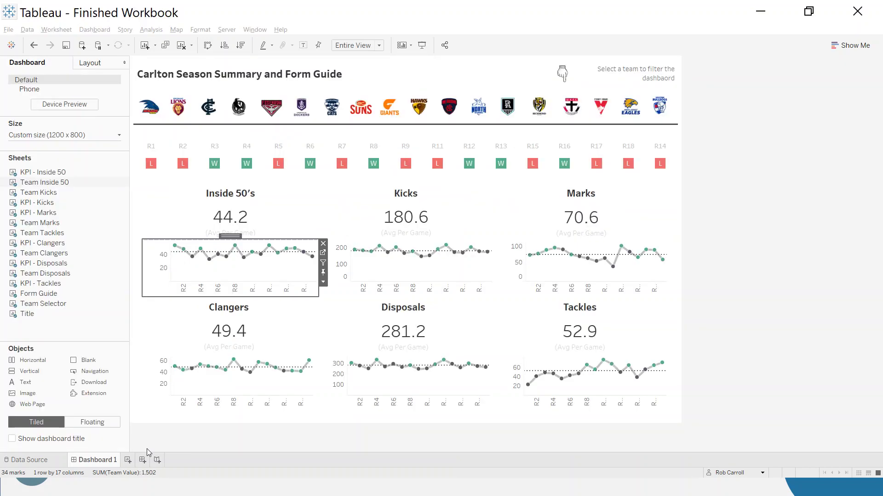
key(alt+Tab)
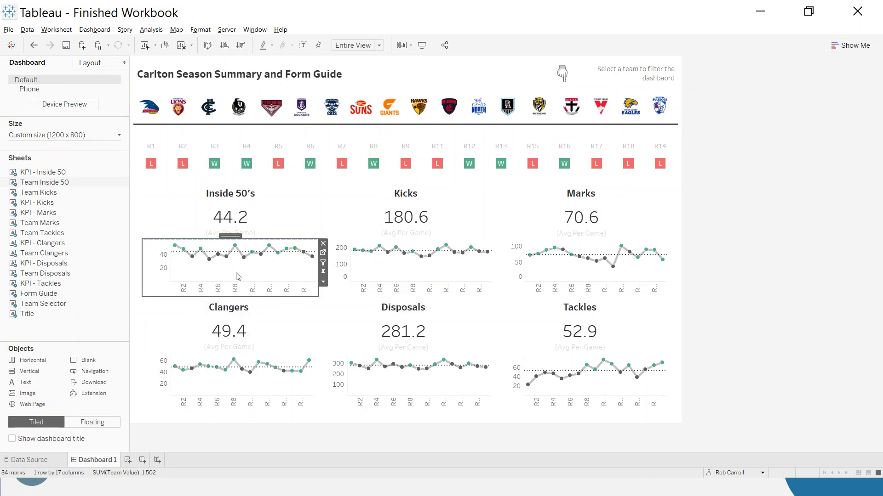
key(alt+Tab)
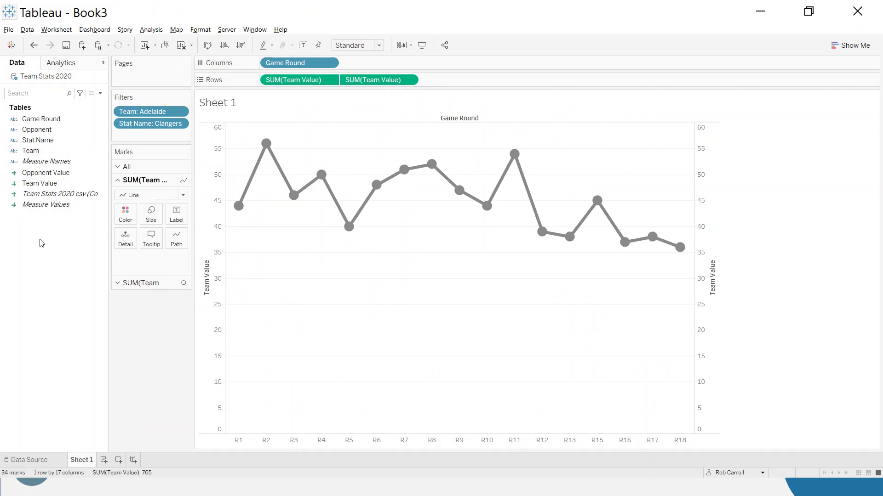
Step: Create a new calculated field named 'Above Opponent?'
right_click(58, 243)
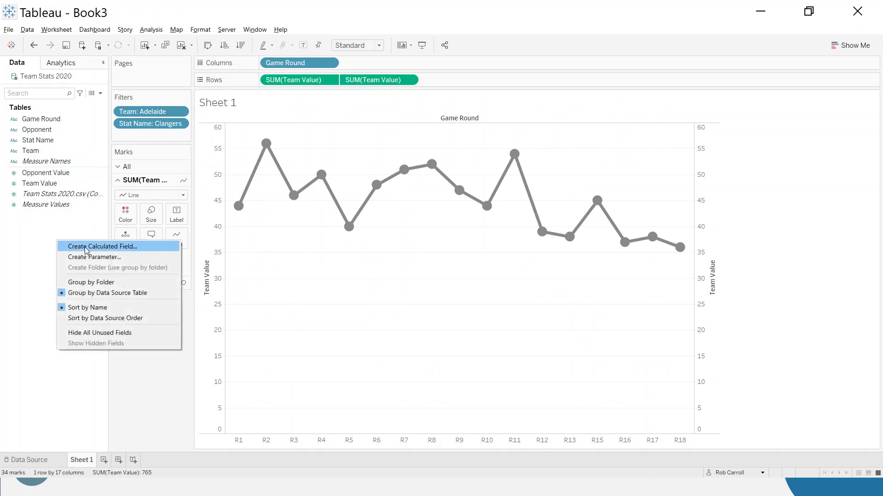
click(86, 250)
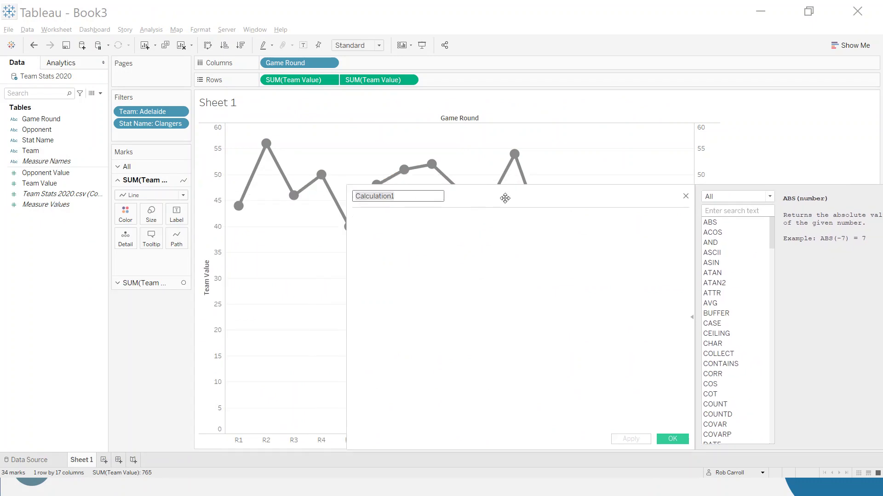
drag(517, 197, 476, 231)
text(Above Opponent?)
click(433, 274)
drag(431, 237, 410, 213)
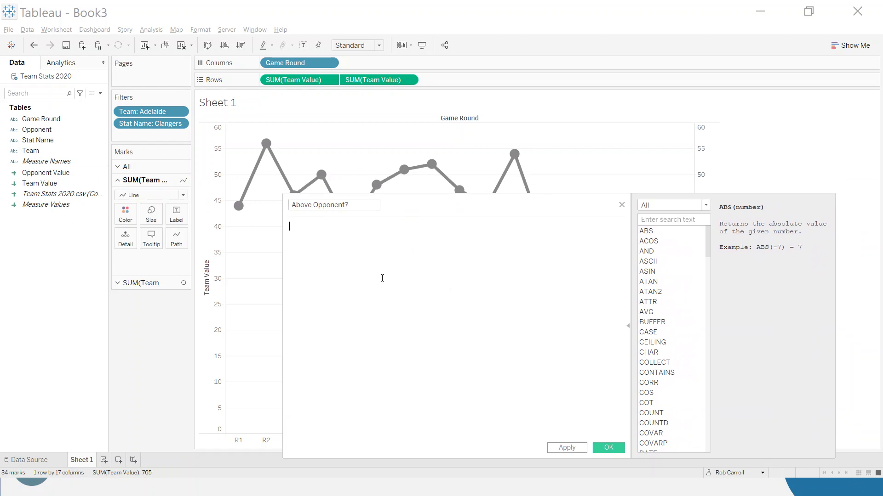
Step: Enter the formula SUM([Team Value]) > SUM([Opponent Value]) and confirm it
text(sum)
key(Return)
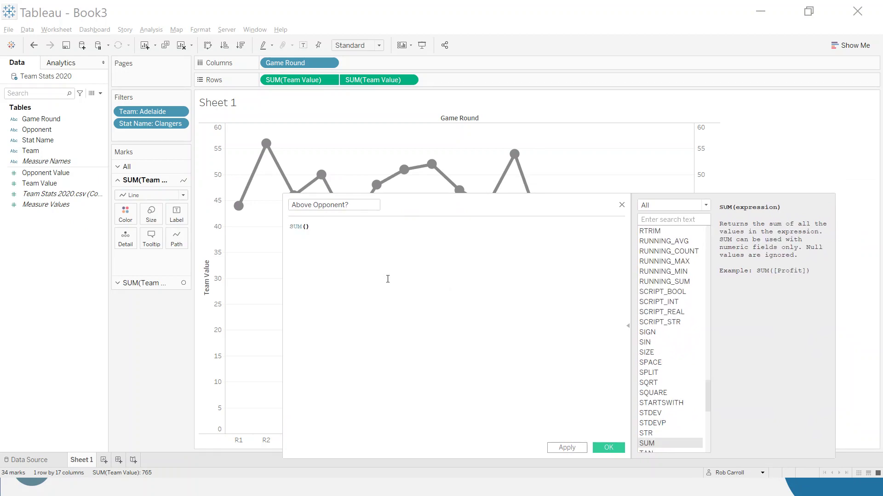
text(Team)
key(Down)
key(Return)
text(> sum)
key(Return)
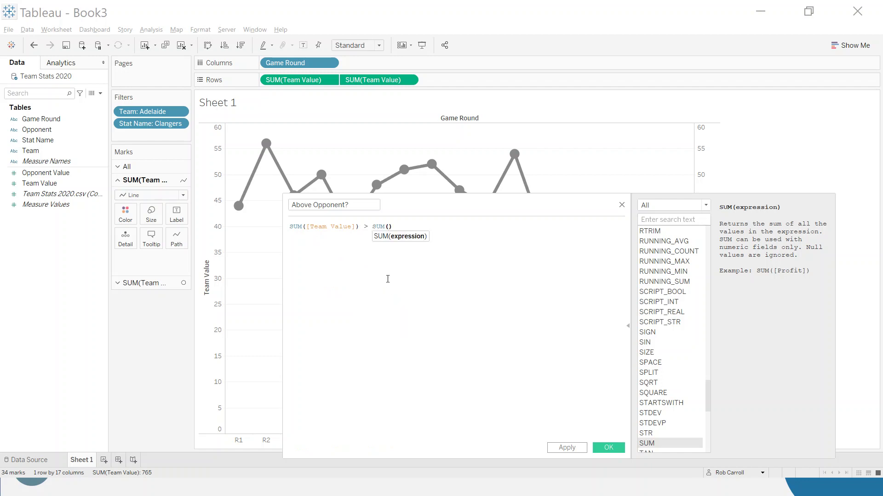
text(Opp)
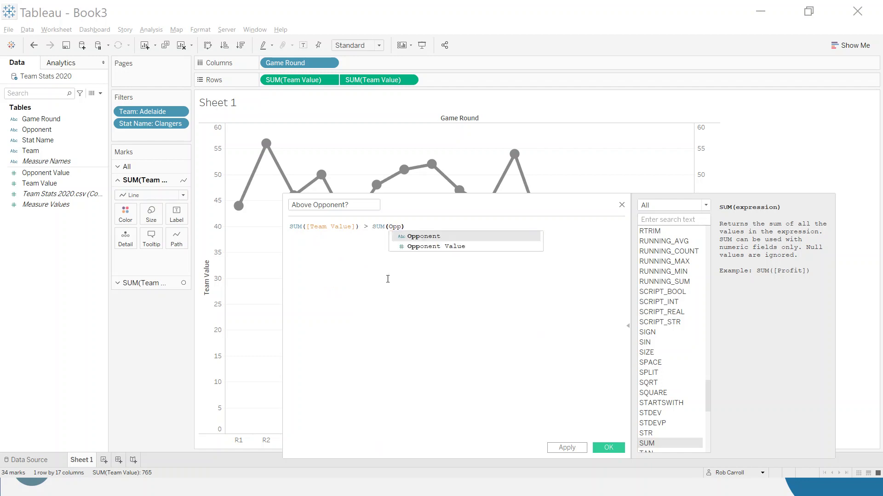
key(Down)
key(Return)
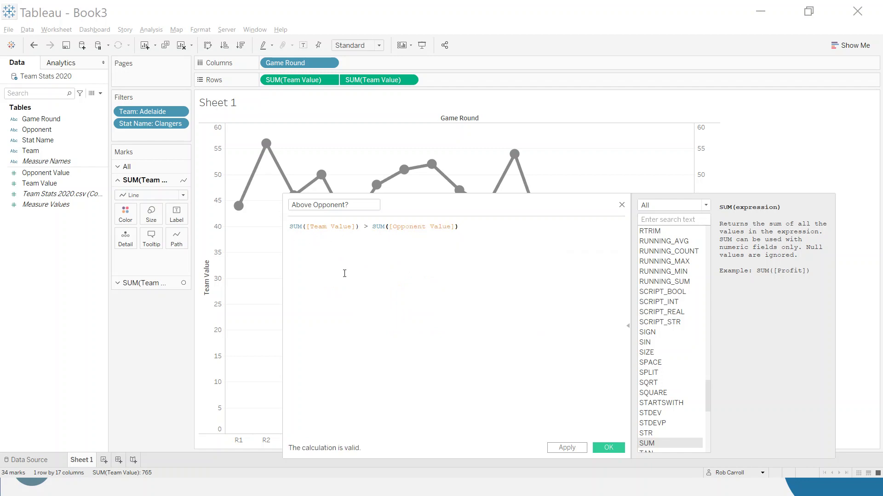
click(608, 448)
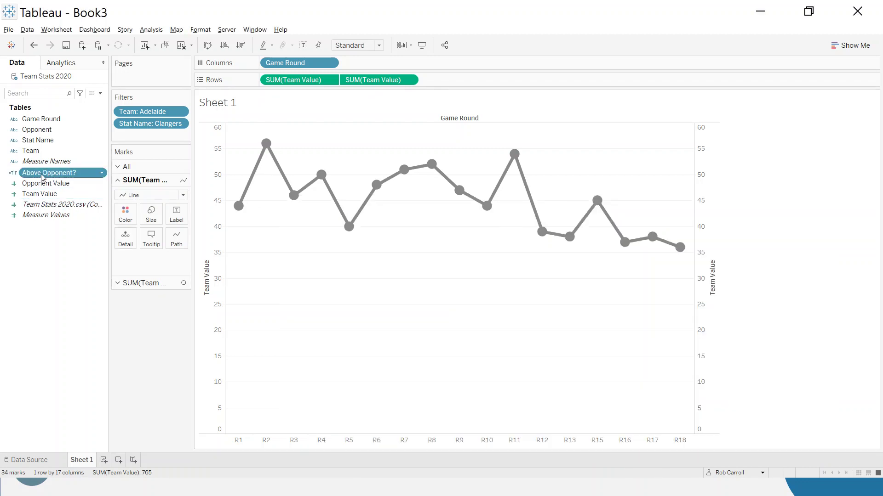
Step: Colour the circle marks by Above Opponent? and make the line light grey
click(143, 283)
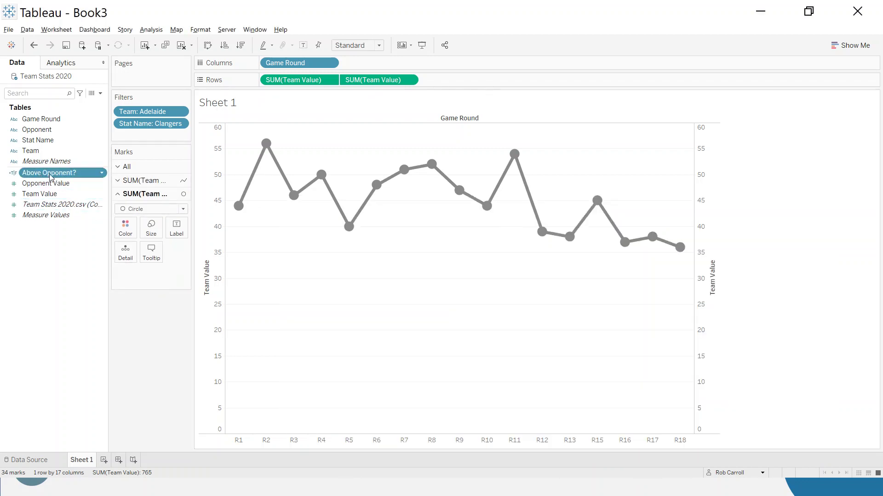
drag(45, 176, 125, 232)
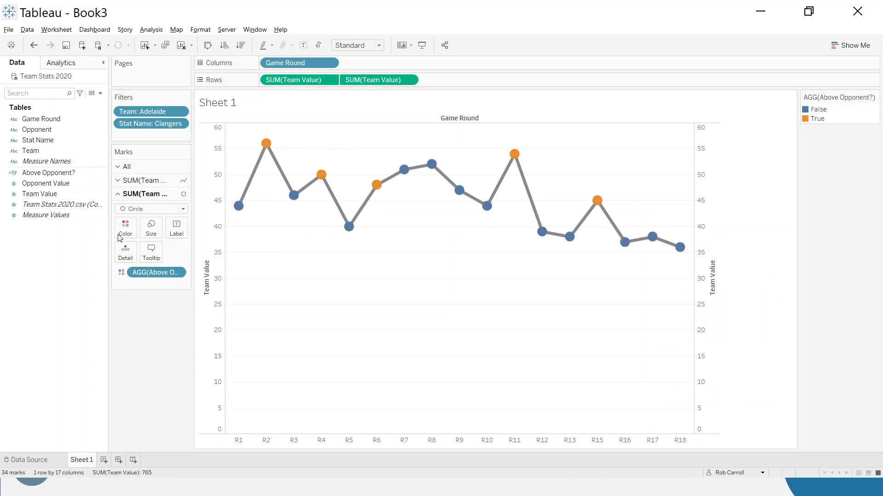
click(143, 180)
click(127, 219)
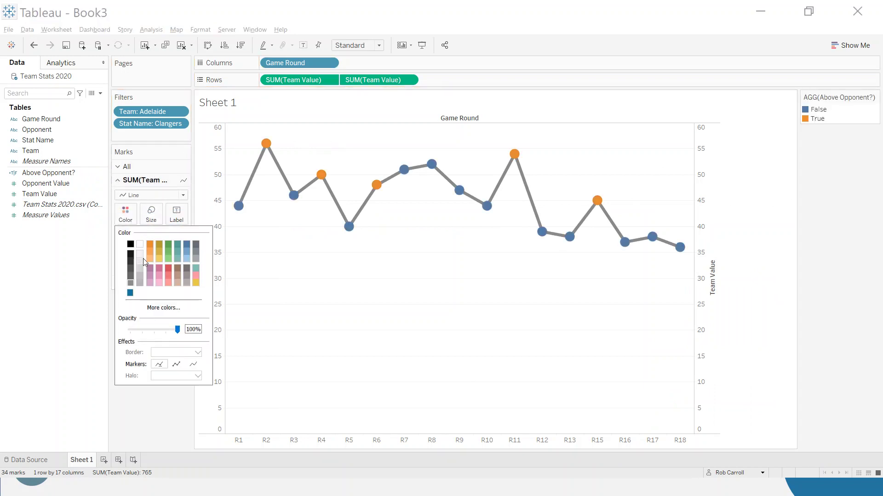
click(142, 268)
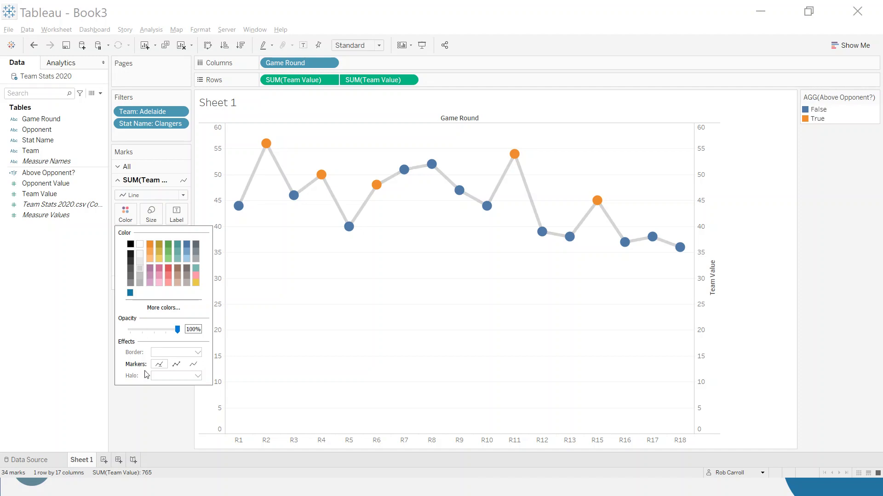
Step: Recolour Above Opponent? from the Superfishel Stone palette: True green, False dark grey
click(148, 284)
click(126, 225)
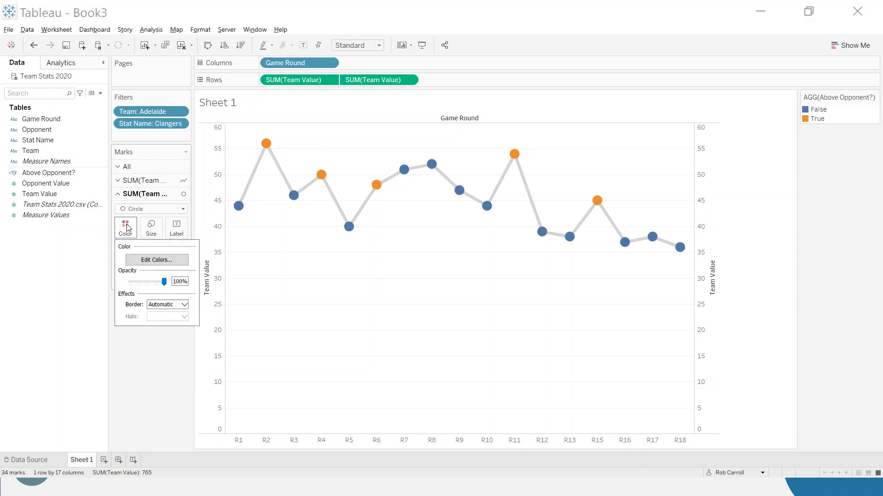
click(157, 259)
click(335, 181)
click(479, 173)
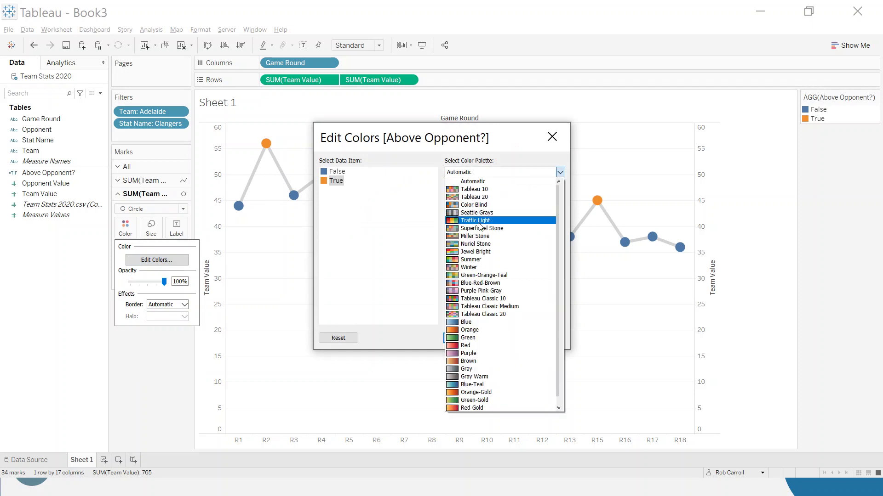
click(480, 229)
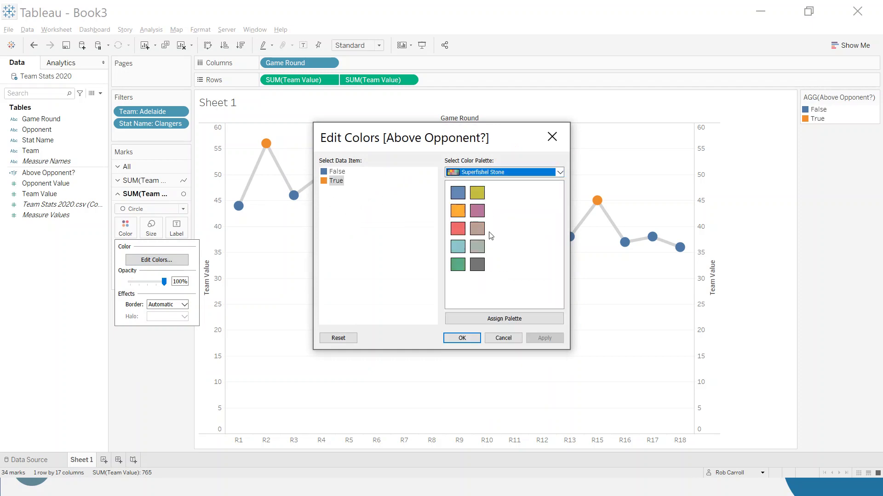
click(458, 264)
click(332, 172)
click(477, 265)
click(544, 338)
click(462, 338)
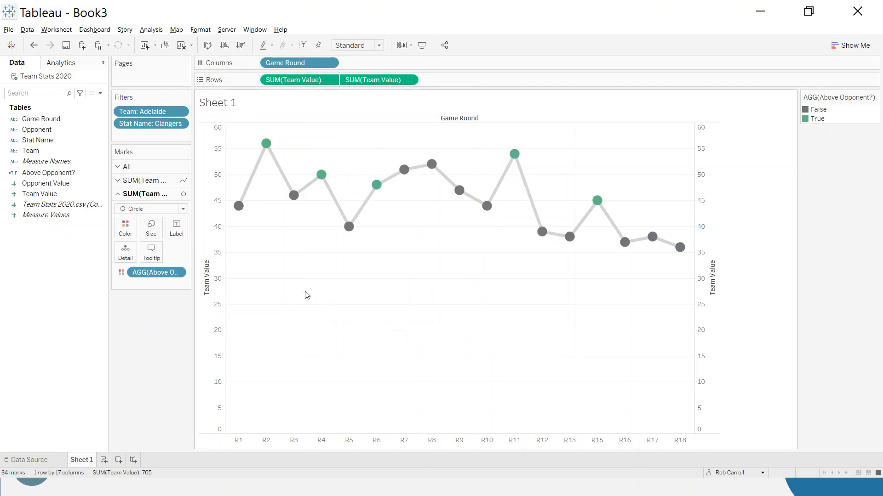
mouse_move(266, 144)
Step: Hide the right-hand axis header and clear the Team Value title on the left axis
right_click(712, 226)
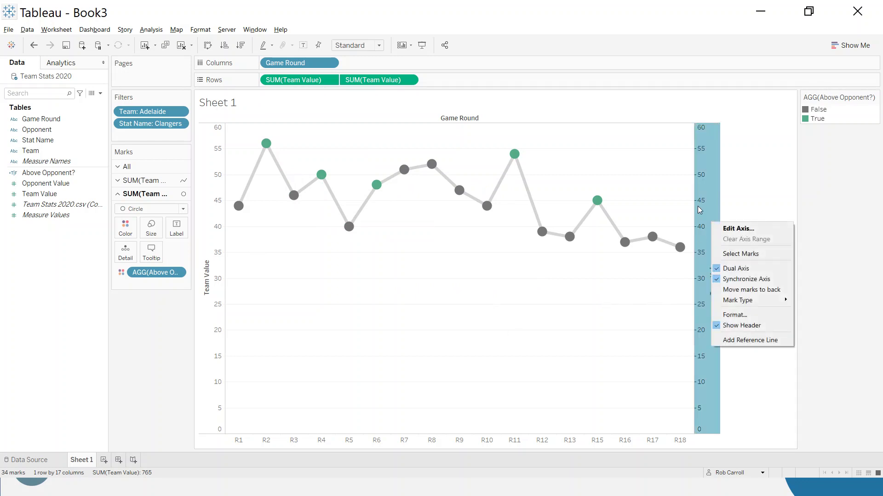
click(741, 326)
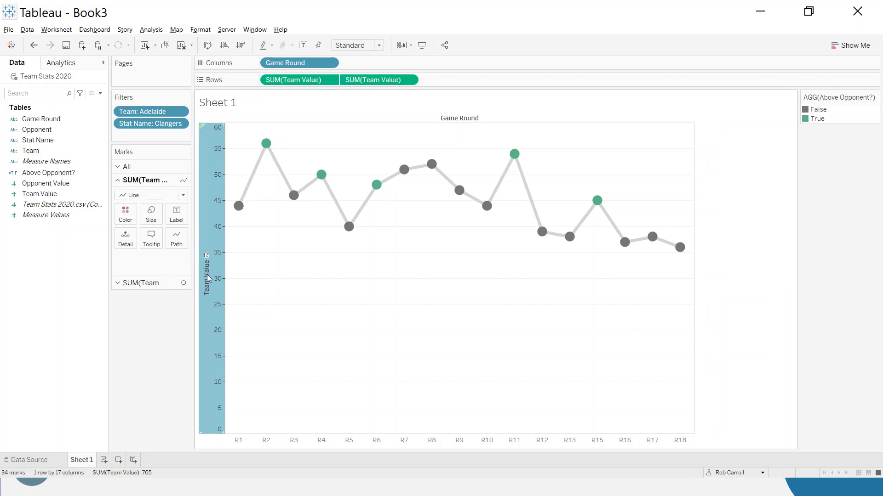
double_click(217, 263)
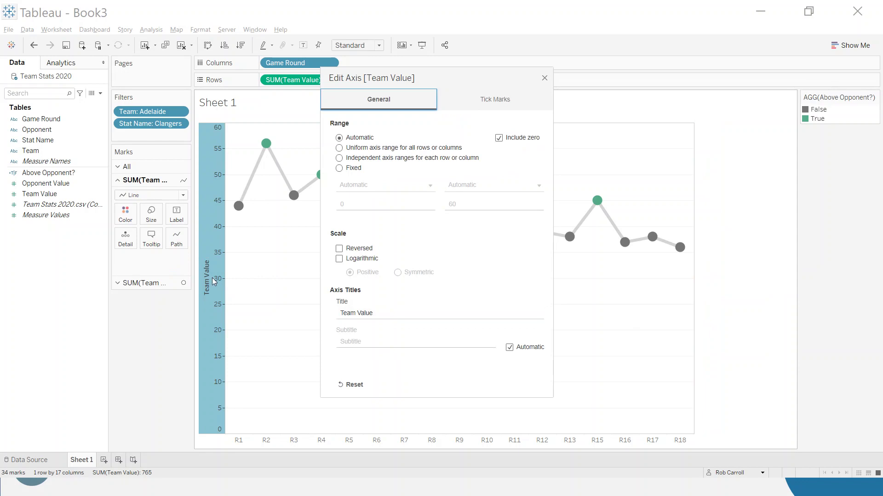
triple_click(406, 312)
key(BackSpace)
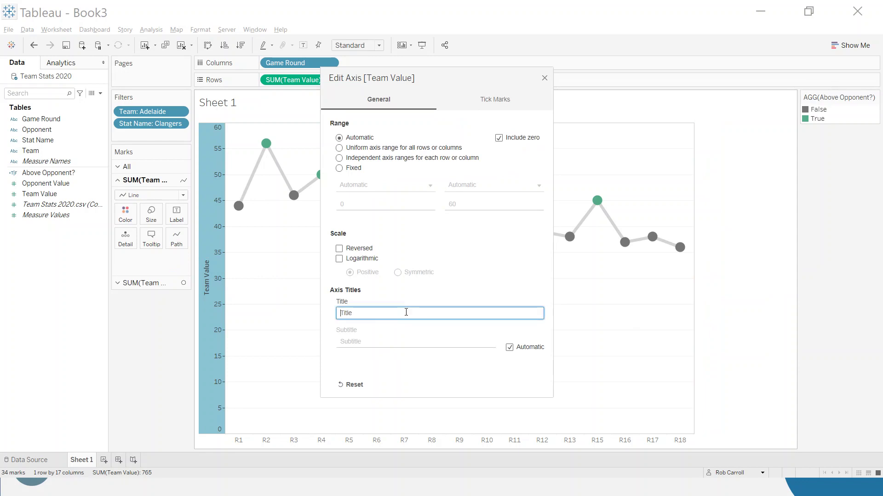
click(544, 78)
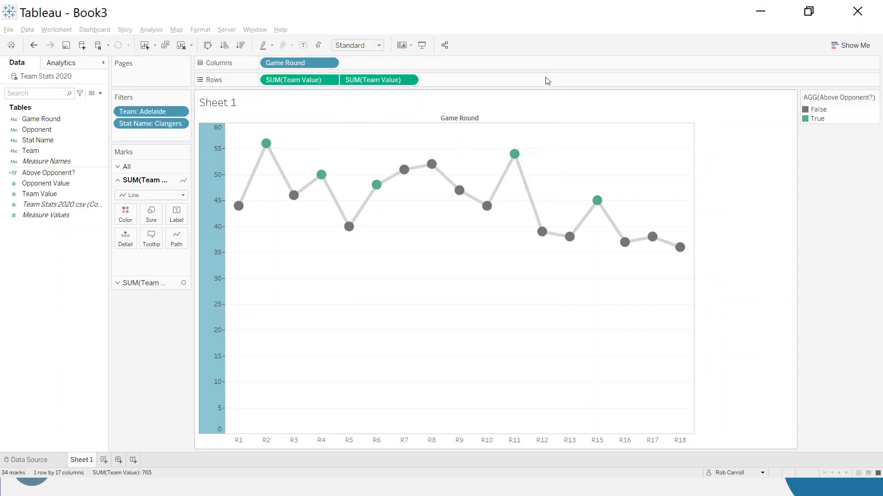
Step: In the sheet formatting, turn off the row grid lines and remove the column dividers
right_click(436, 296)
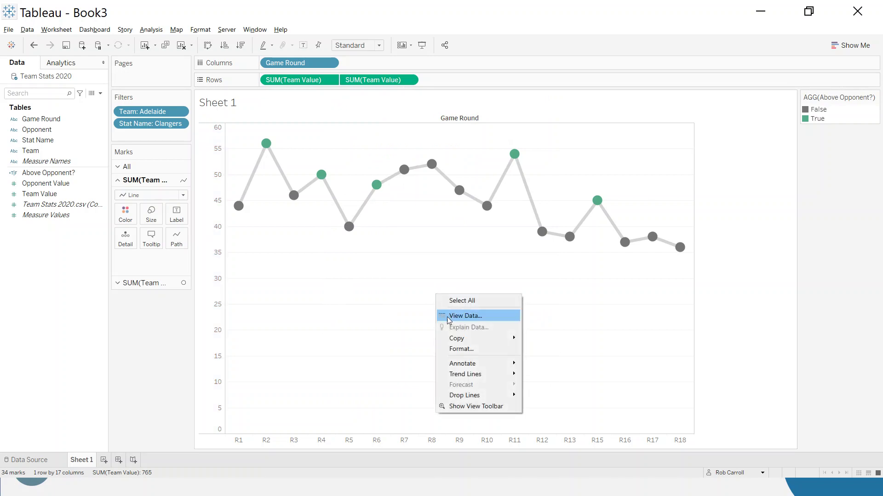
click(469, 350)
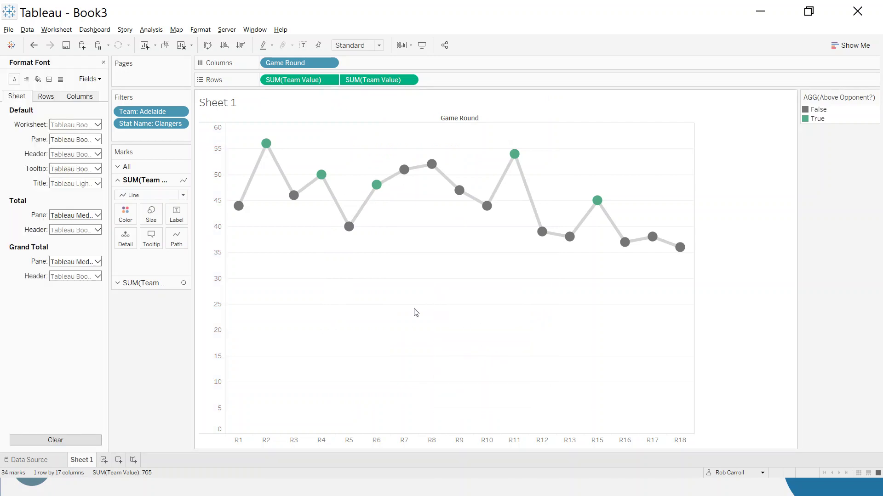
click(60, 80)
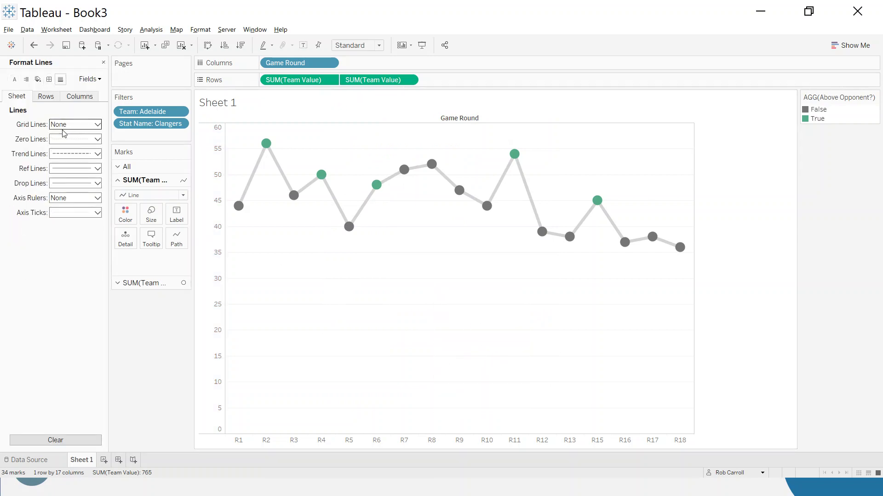
click(52, 98)
click(69, 124)
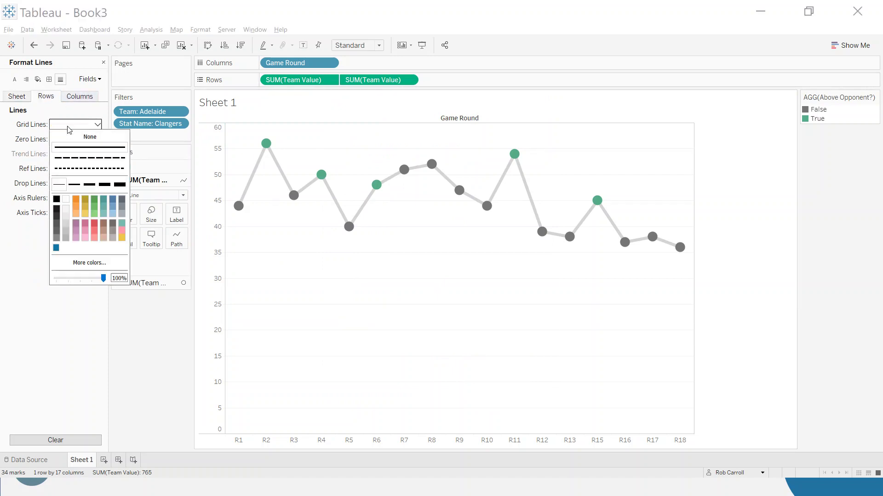
click(49, 79)
click(75, 279)
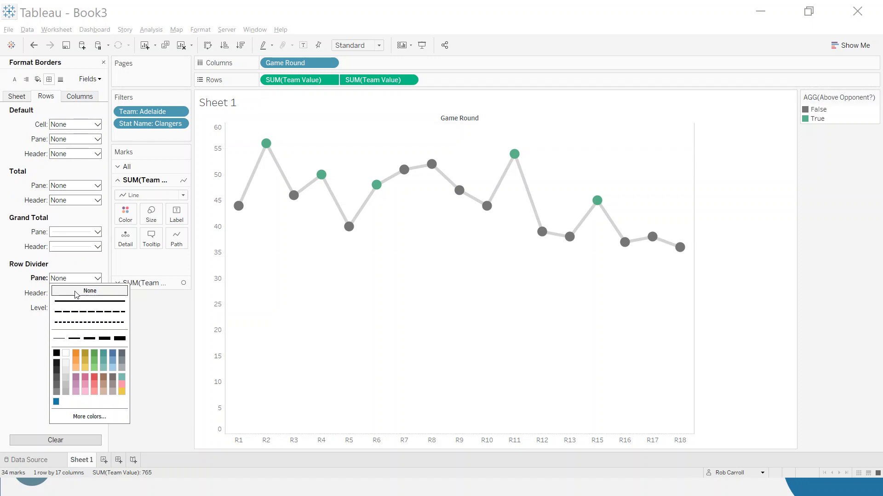
click(74, 98)
click(74, 278)
click(79, 301)
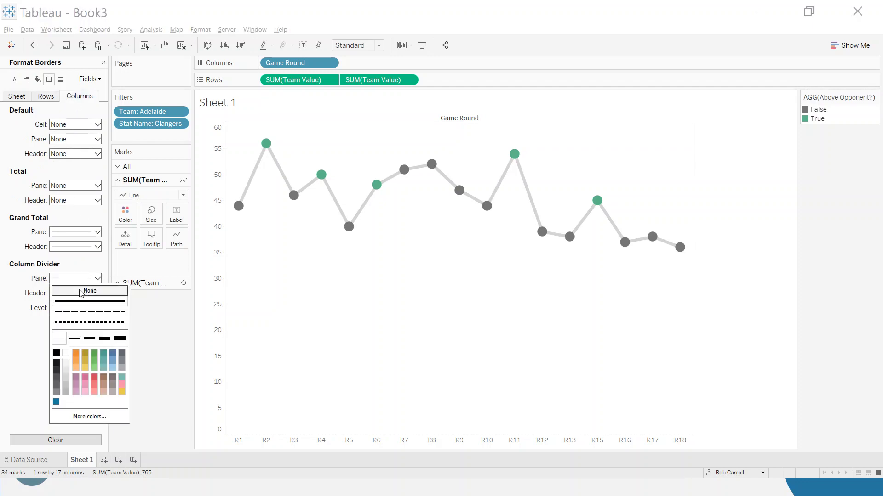
click(89, 291)
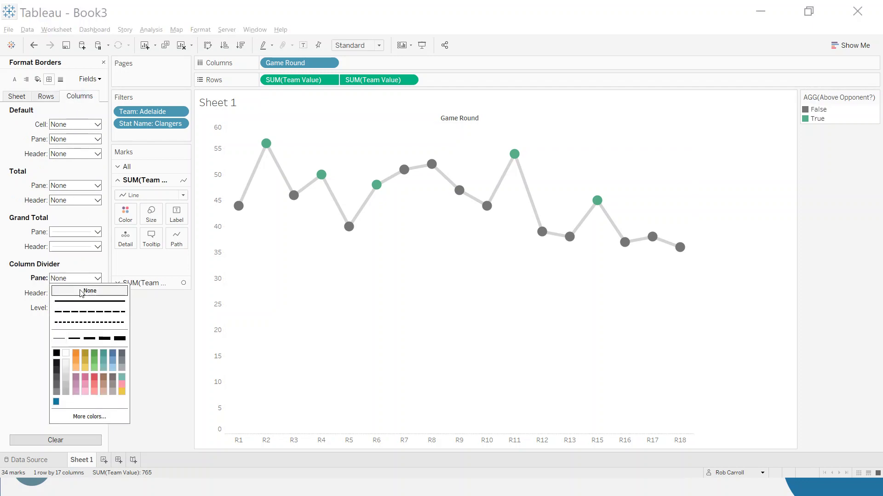
click(98, 267)
Step: Make the zero line a thin solid line and hide the Game Round column label
click(60, 79)
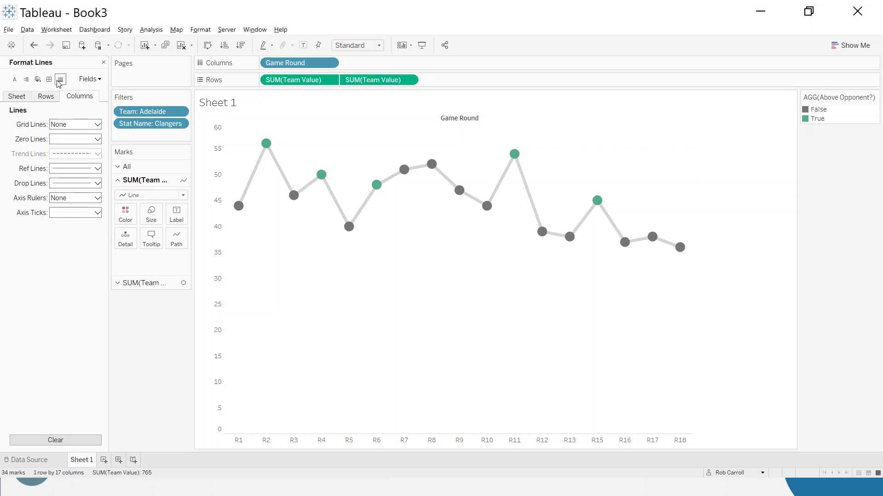
click(78, 142)
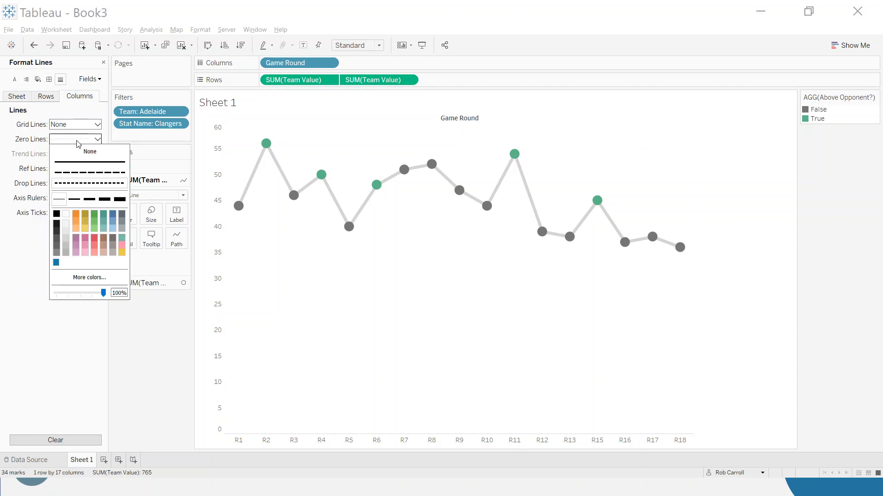
click(73, 199)
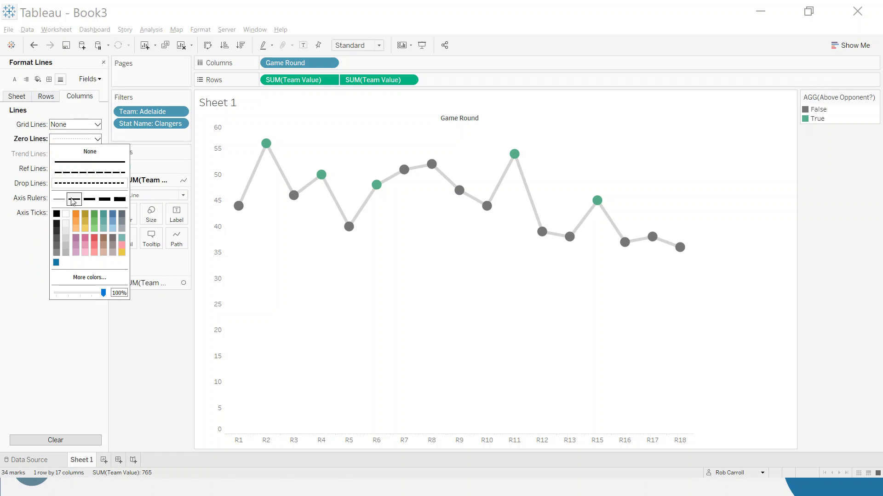
click(83, 164)
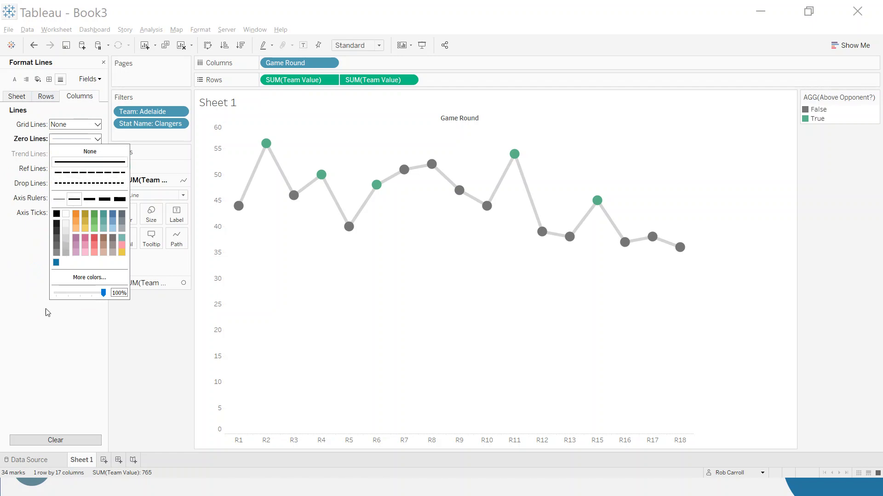
click(50, 338)
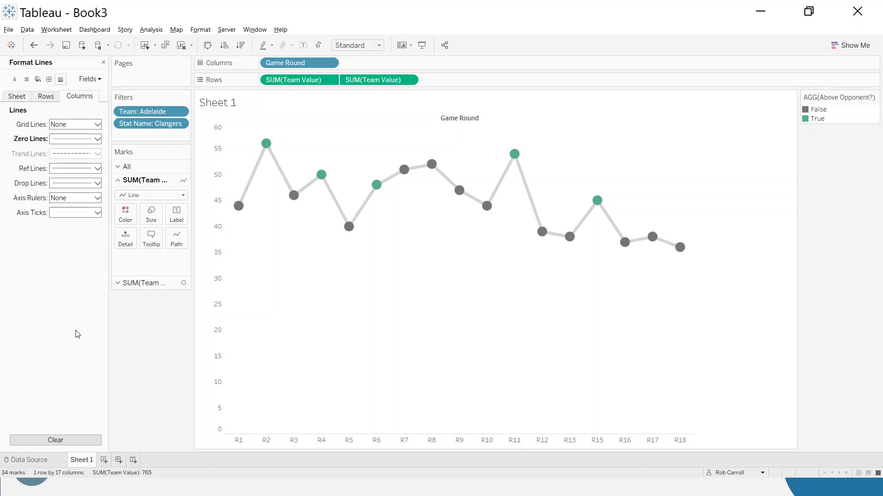
right_click(462, 118)
click(469, 154)
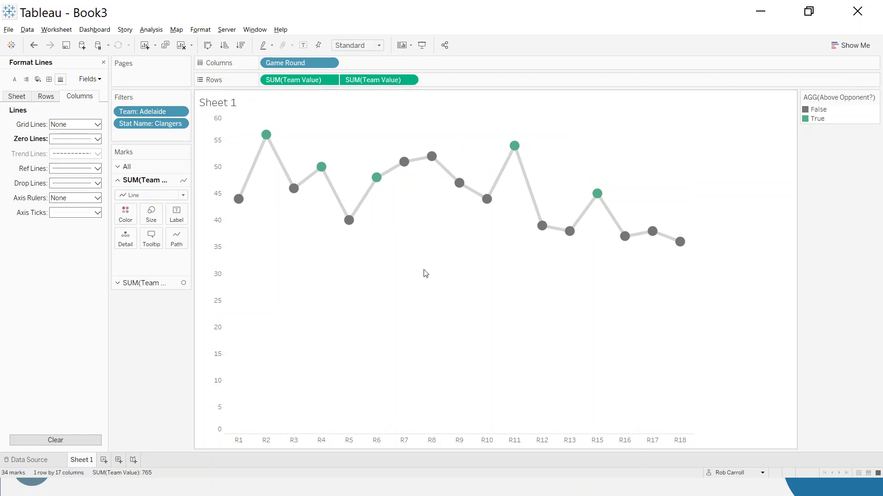
click(103, 63)
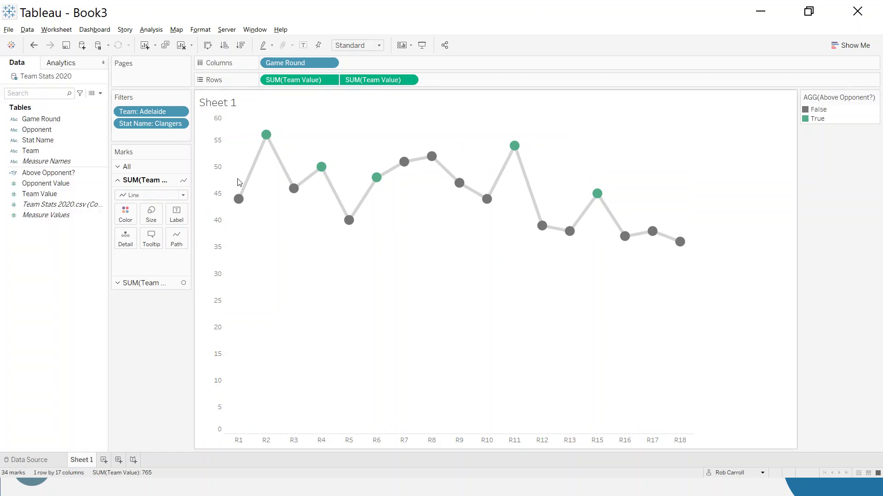
Step: Add an average line across the table with no label and a thick dotted style
click(58, 65)
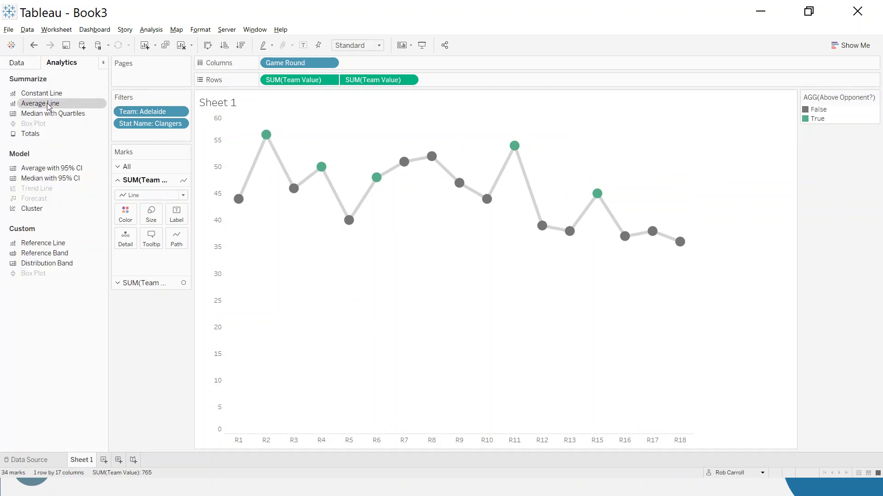
drag(48, 105, 283, 136)
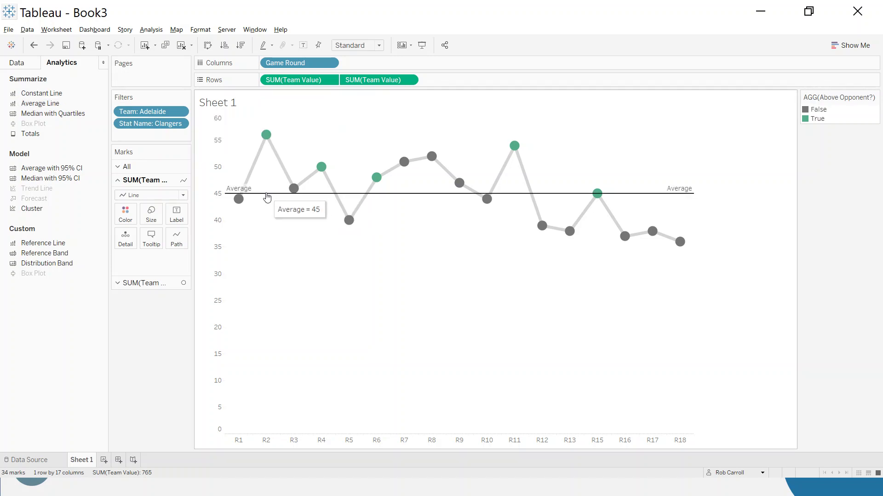
click(276, 193)
click(283, 199)
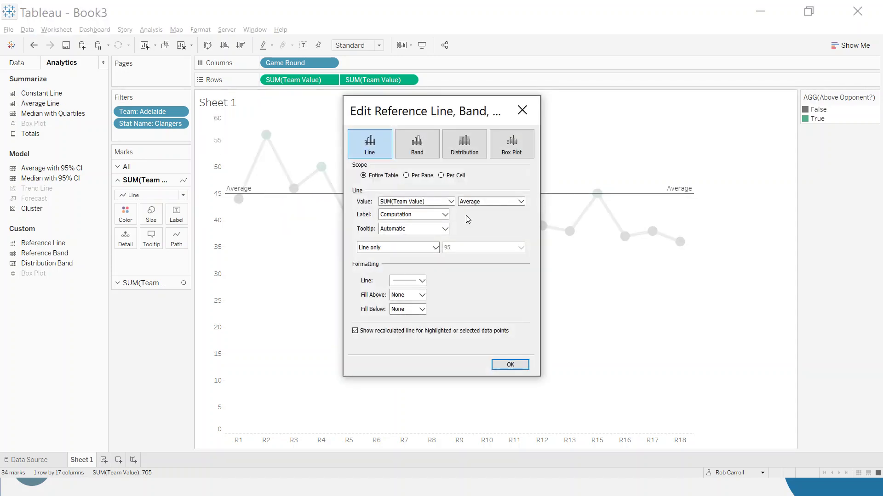
click(430, 215)
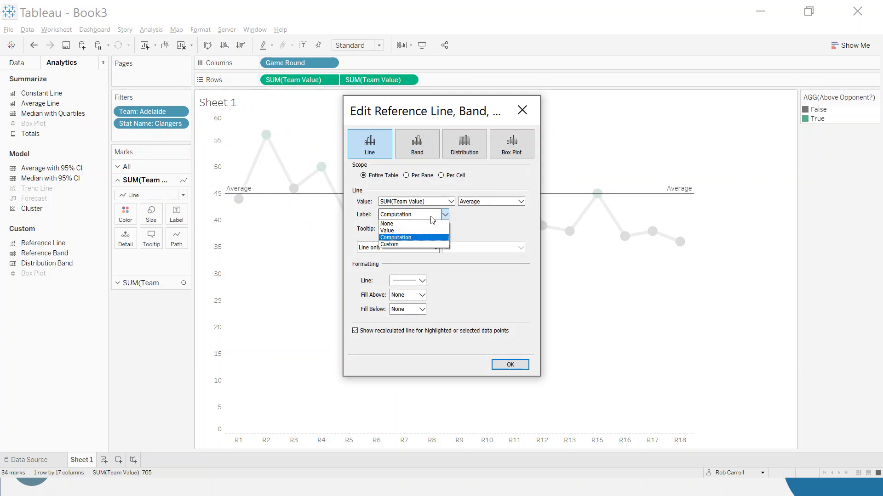
click(407, 225)
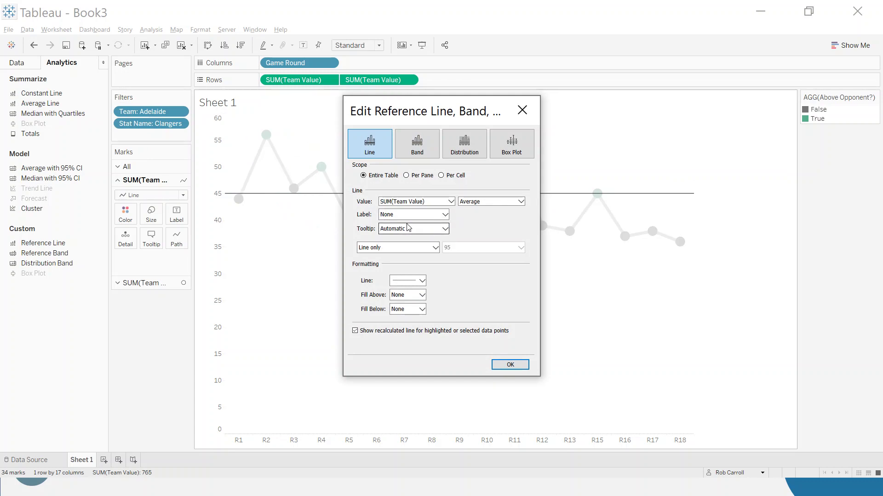
click(411, 279)
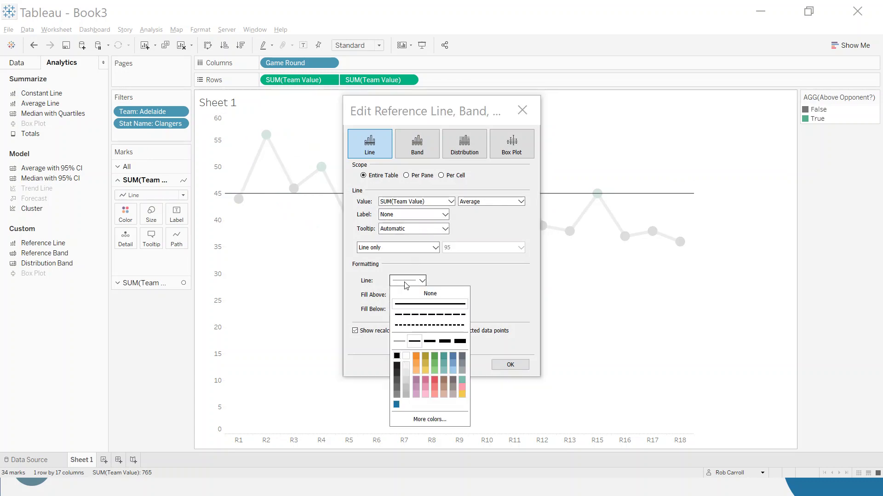
click(426, 327)
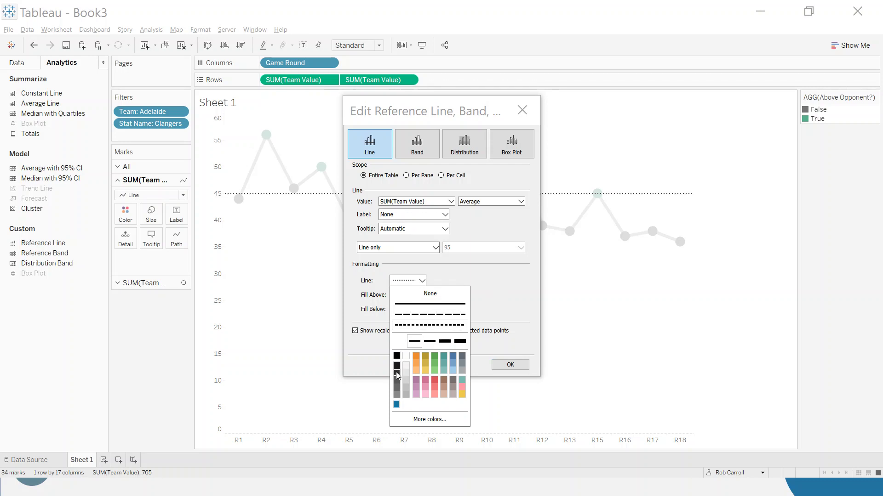
click(430, 341)
click(504, 299)
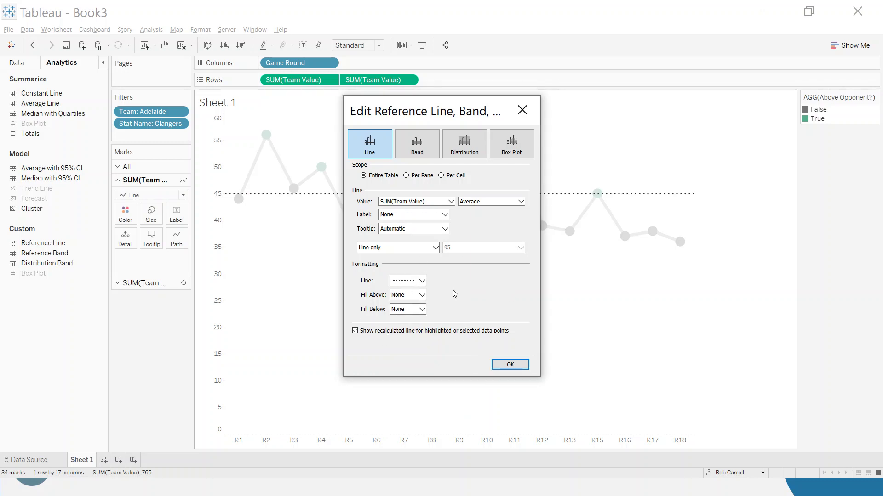
click(511, 366)
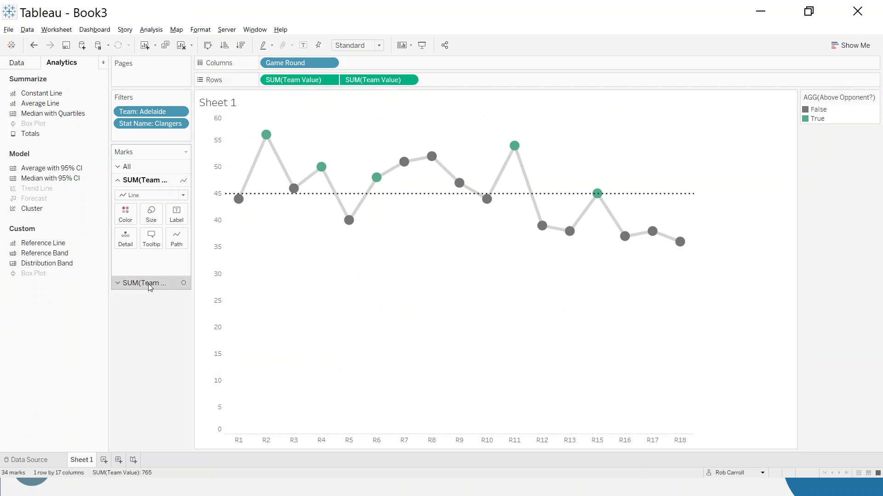
Step: Set the circle marks' colour Border to None
click(150, 284)
click(123, 231)
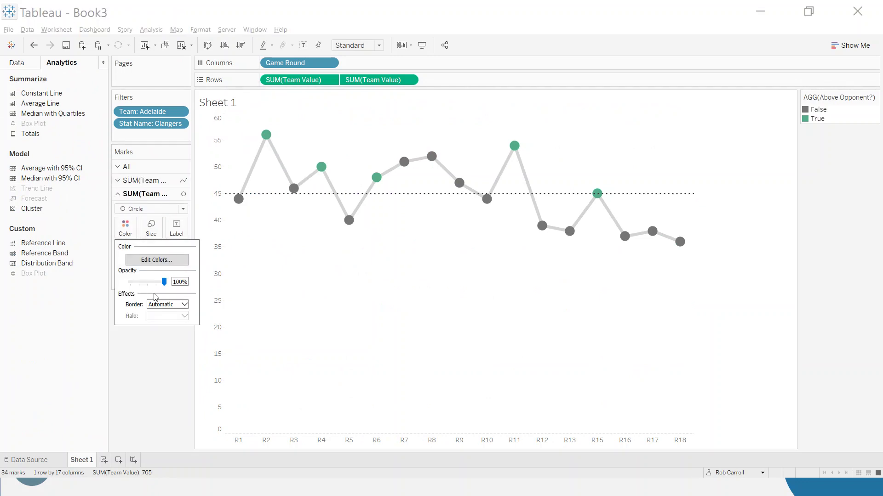
click(159, 304)
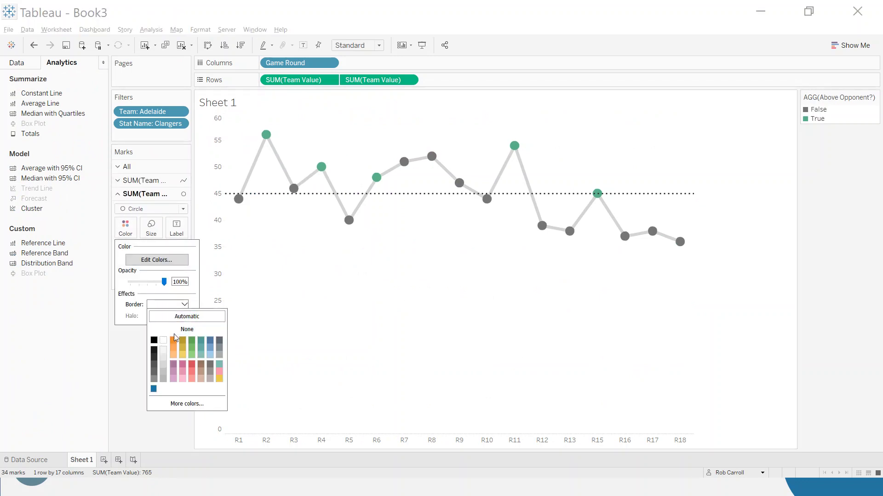
click(187, 329)
click(372, 304)
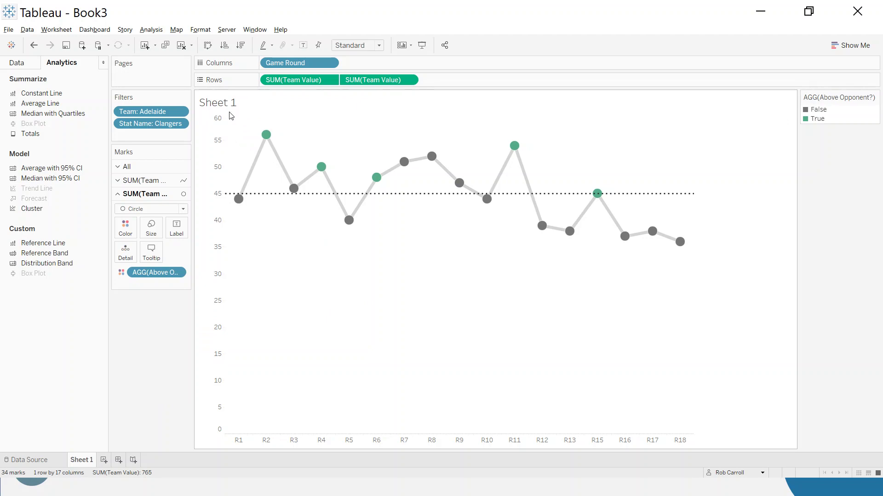
Step: Replace the sheet title with the centred Stat Name field, so it reads Clangers
mouse_move(90, 462)
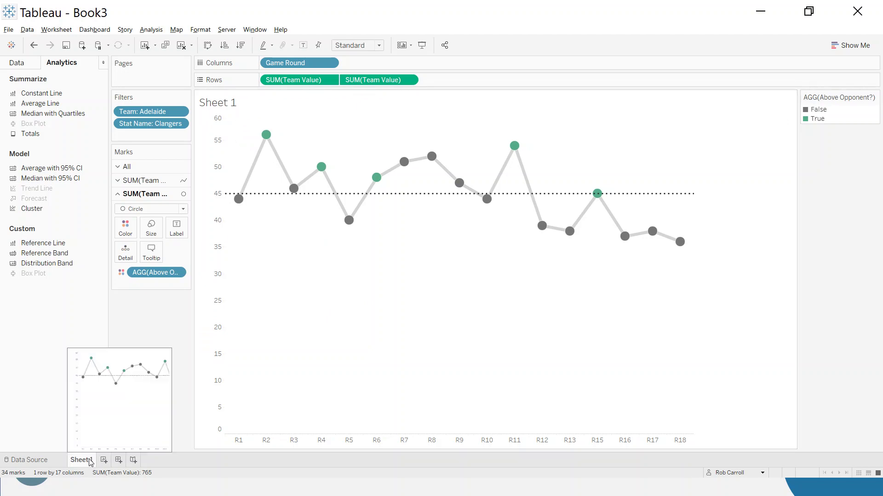
double_click(265, 102)
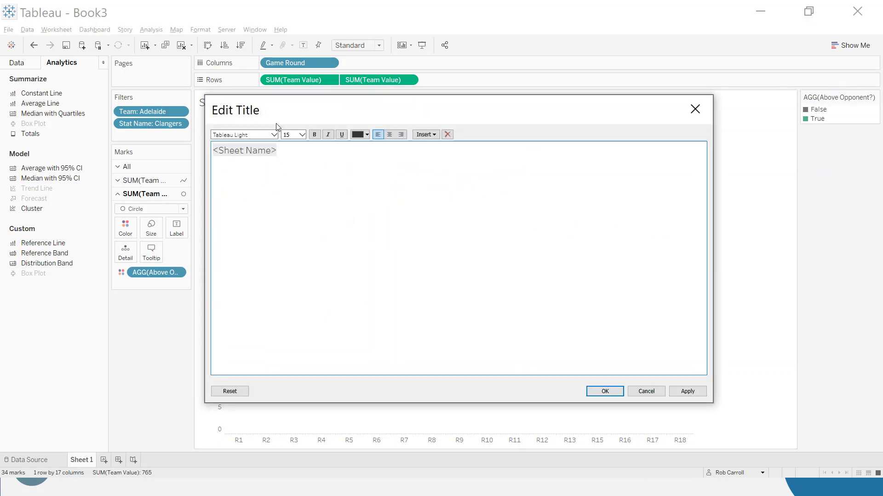
drag(266, 143, 210, 147)
key(Delete)
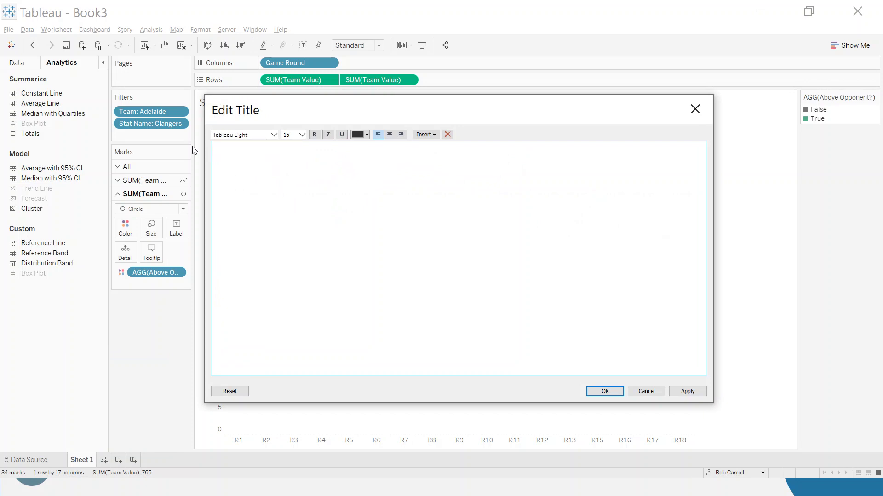
click(425, 134)
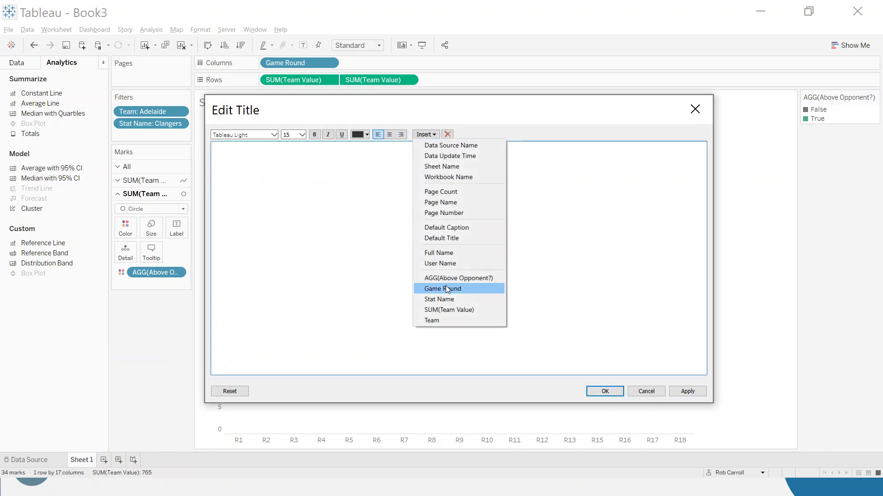
click(453, 299)
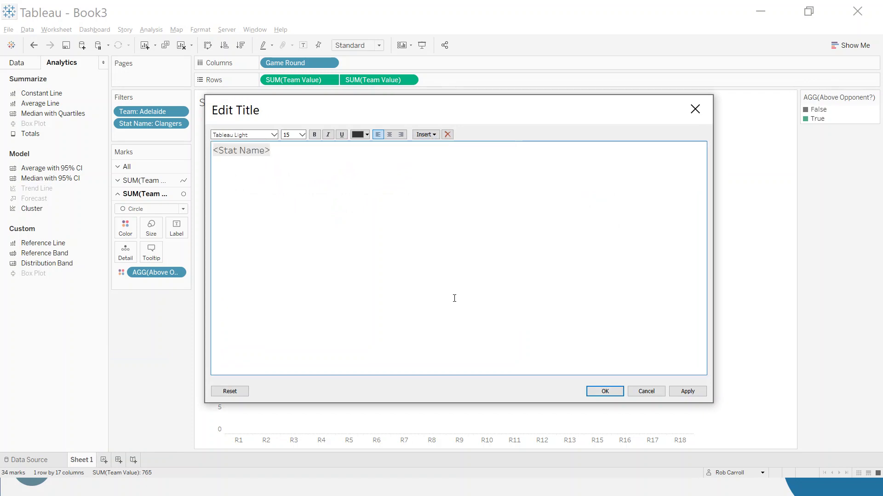
key(ctrl+a)
click(389, 134)
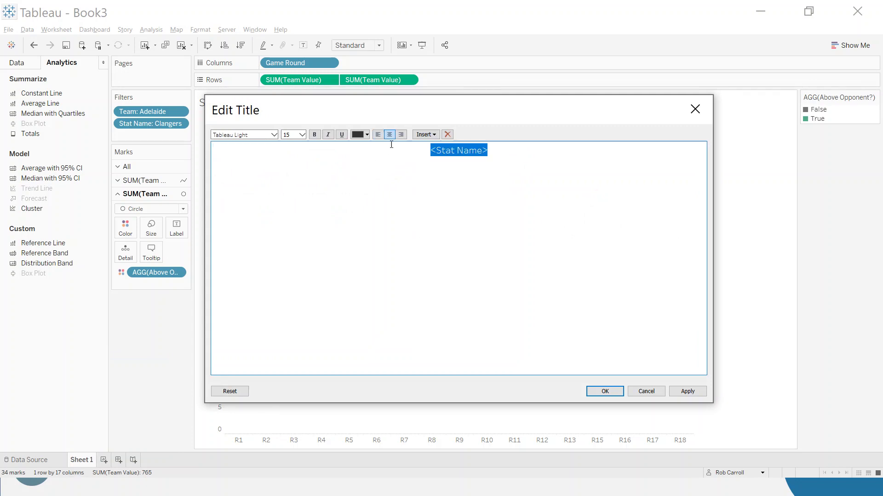
click(620, 392)
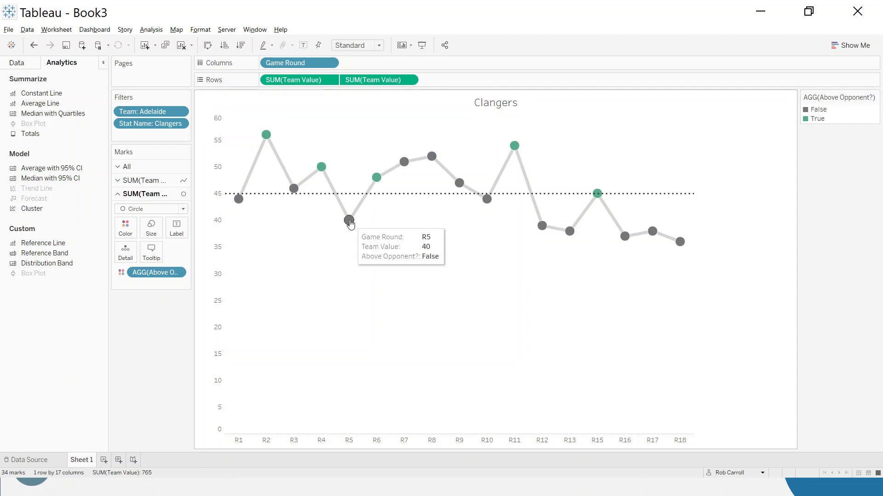
mouse_move(325, 170)
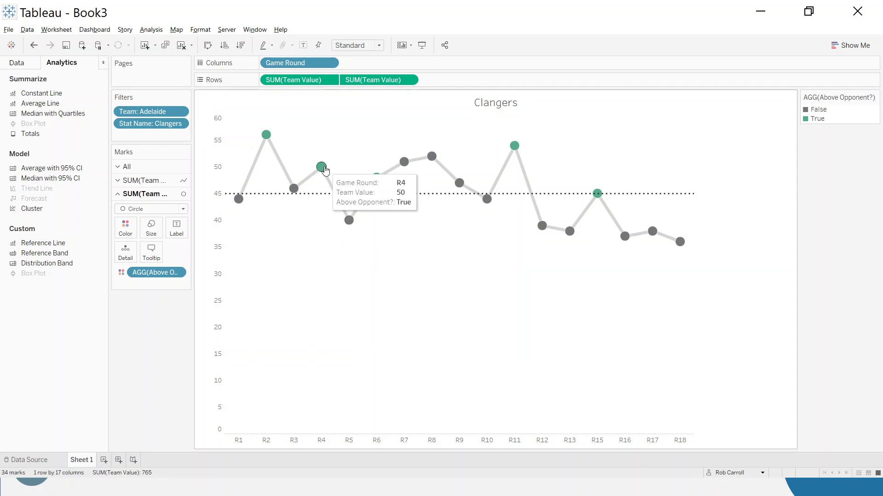
mouse_move(295, 190)
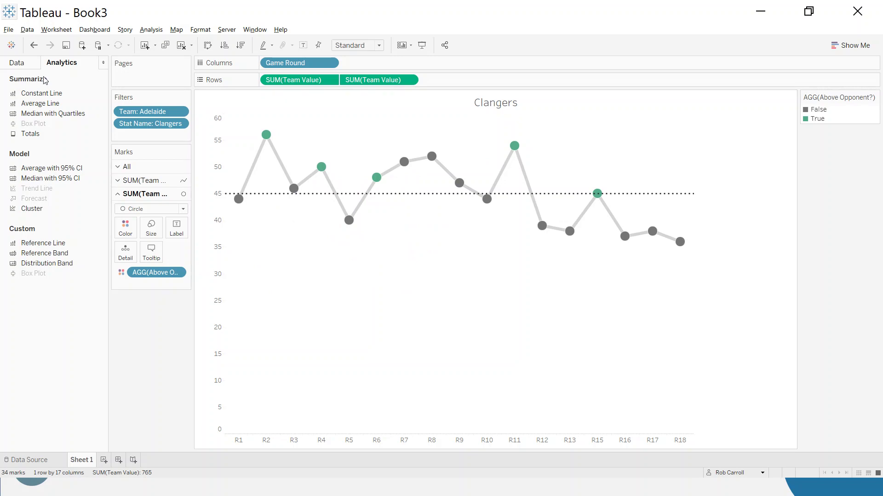
Step: Drop Game Round, Opponent, Team Value and Opponent Value onto the circle marks' Tooltip
click(17, 63)
click(55, 133)
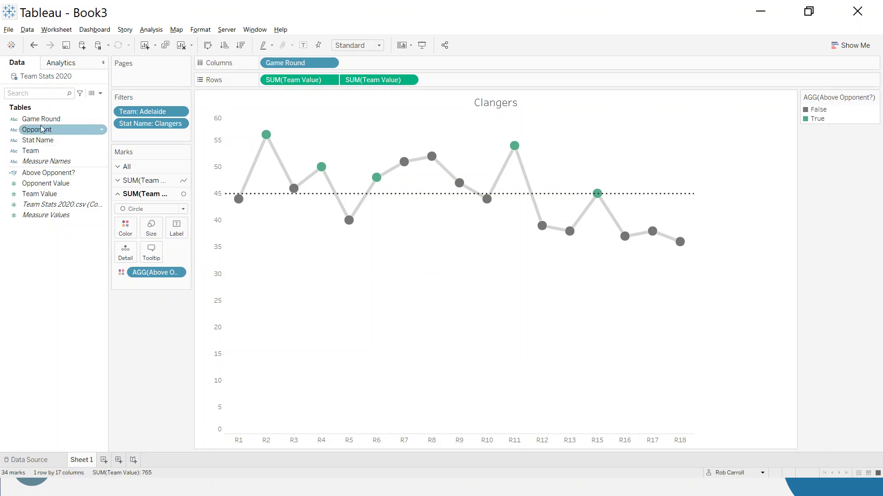
drag(34, 121, 151, 252)
drag(39, 129, 151, 252)
drag(42, 151, 150, 249)
drag(46, 183, 153, 257)
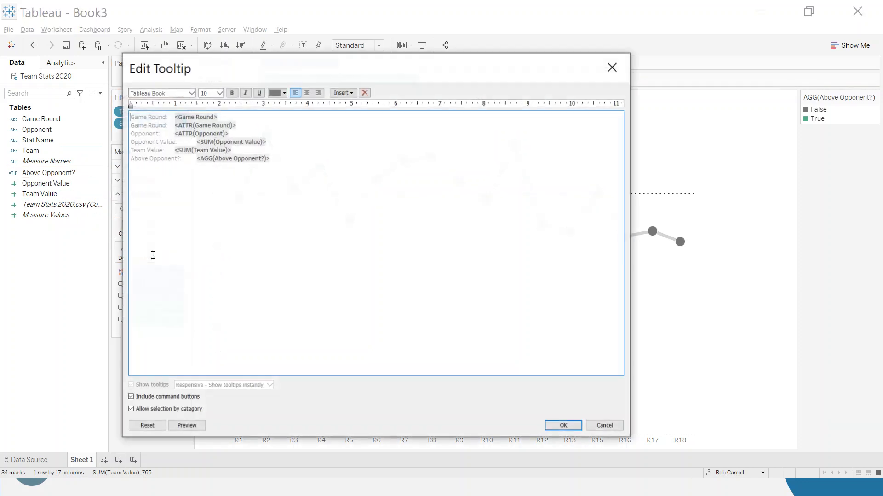
Step: Make the tooltip's first line 'v <Opponent> <Game Round>' and delete the old Game Round lines
key(Return)
key(Return)
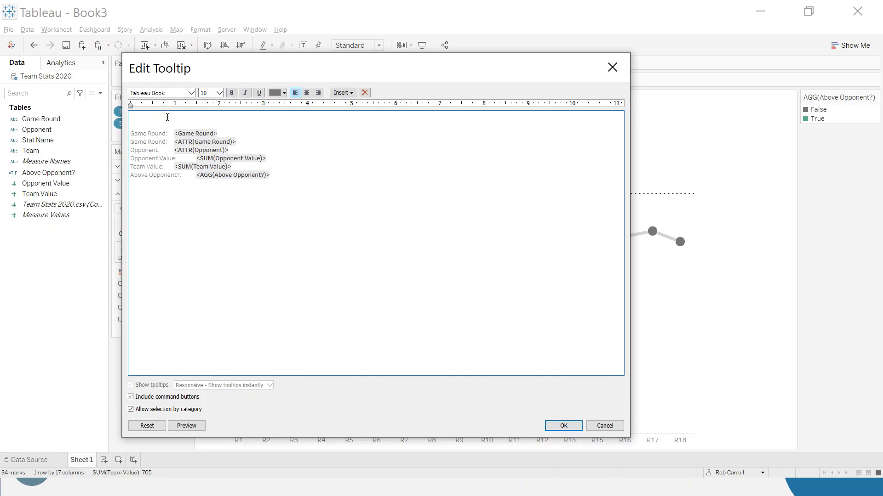
click(165, 116)
text(V)
drag(228, 150, 175, 148)
key(ctrl+c)
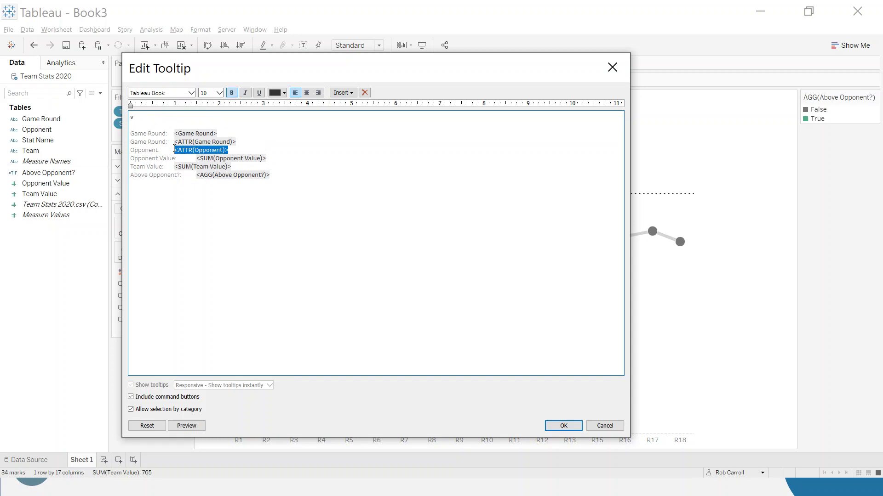
key(Delete)
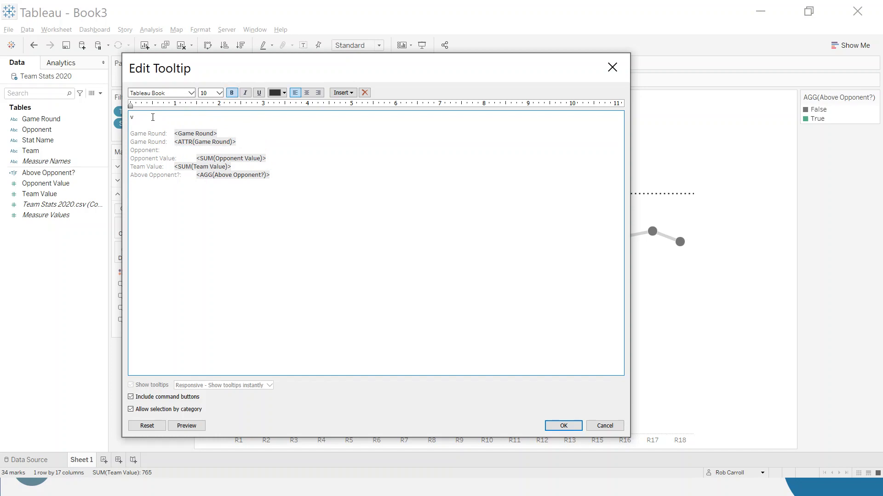
key(ctrl+v)
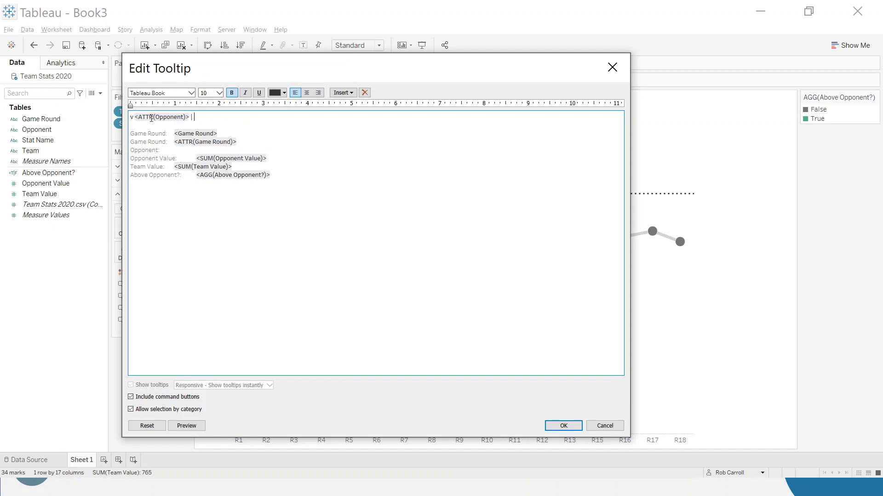
drag(231, 132, 173, 134)
key(ctrl+x)
click(216, 118)
key(ctrl+v)
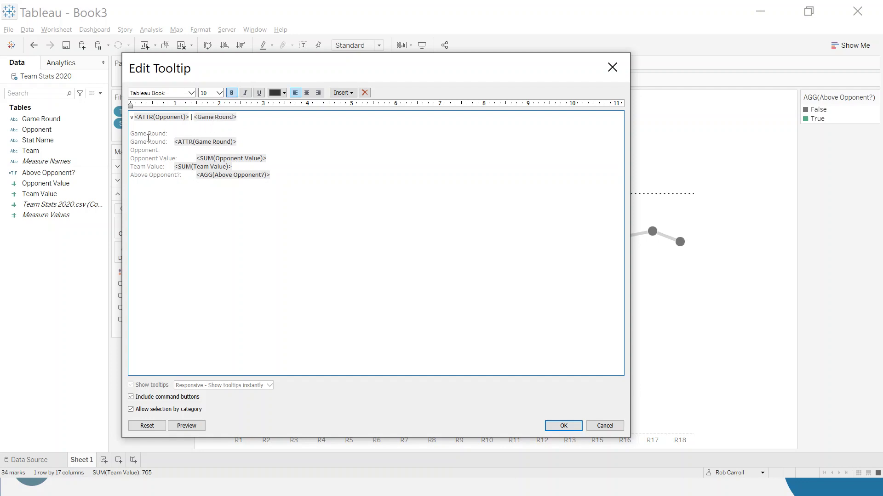
drag(166, 134, 129, 134)
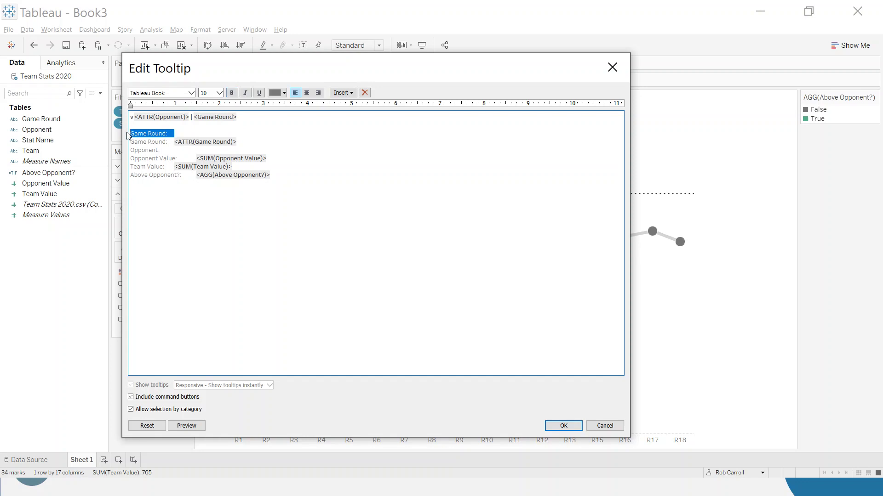
key(BackSpace)
drag(238, 142, 130, 150)
key(BackSpace)
key(BackSpace)
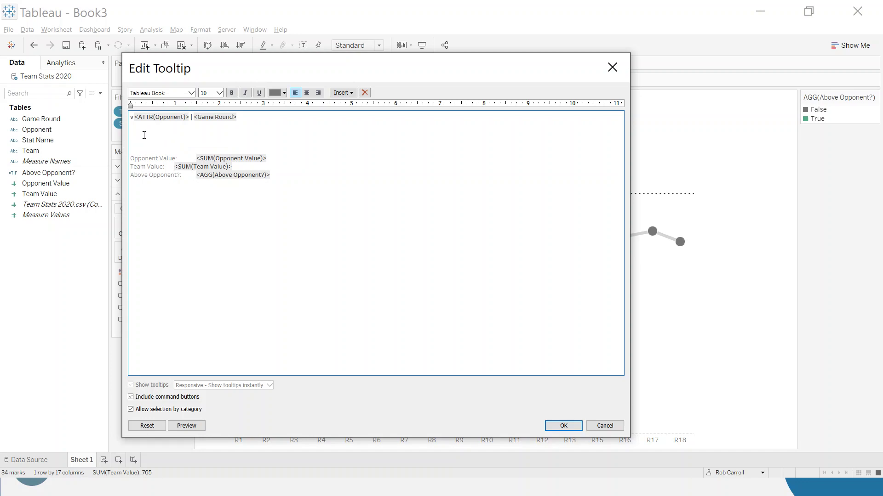
Step: Make line two '<Team Value> v <Opponent Value>', delete the leftover labelled lines, and confirm
drag(232, 167, 175, 168)
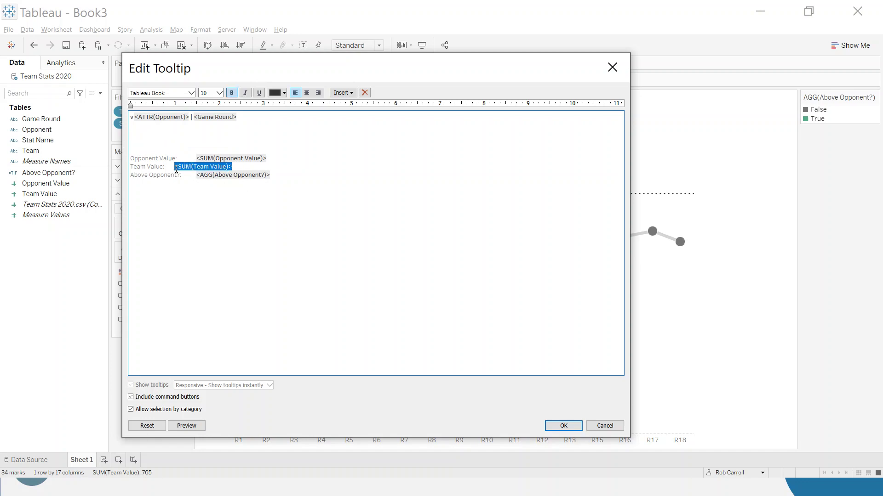
key(Delete)
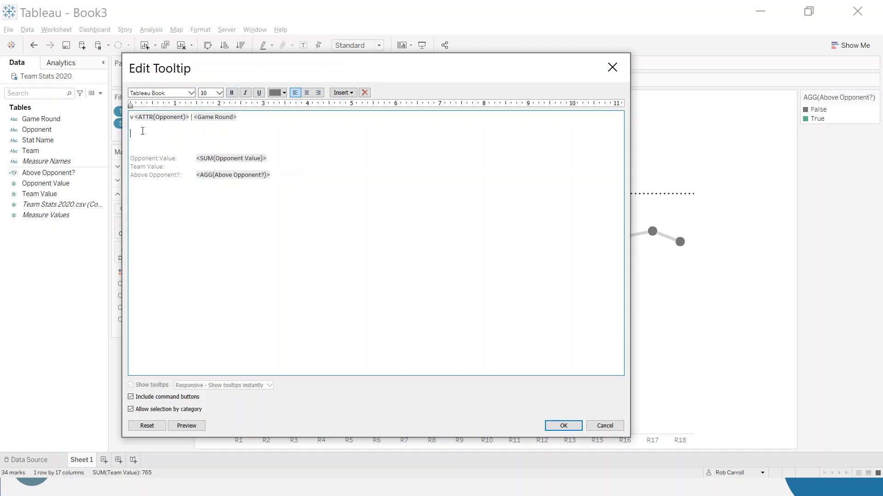
key(ctrl+v)
text(v)
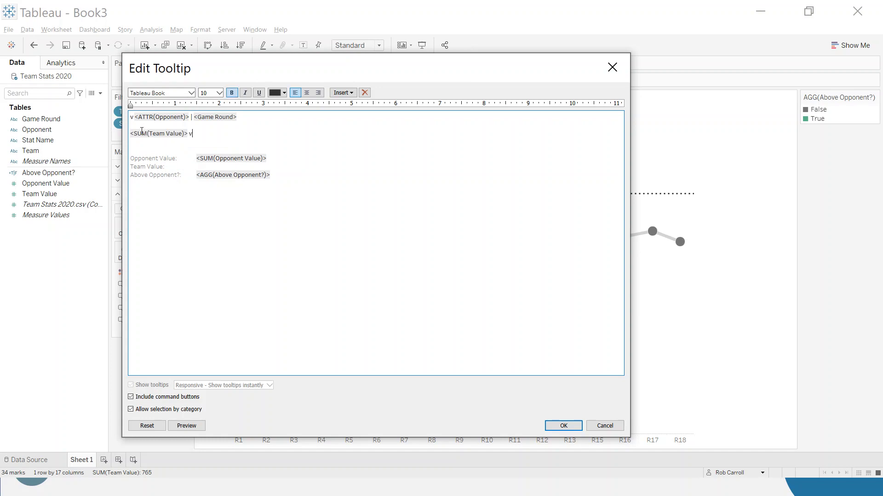
drag(269, 163, 198, 162)
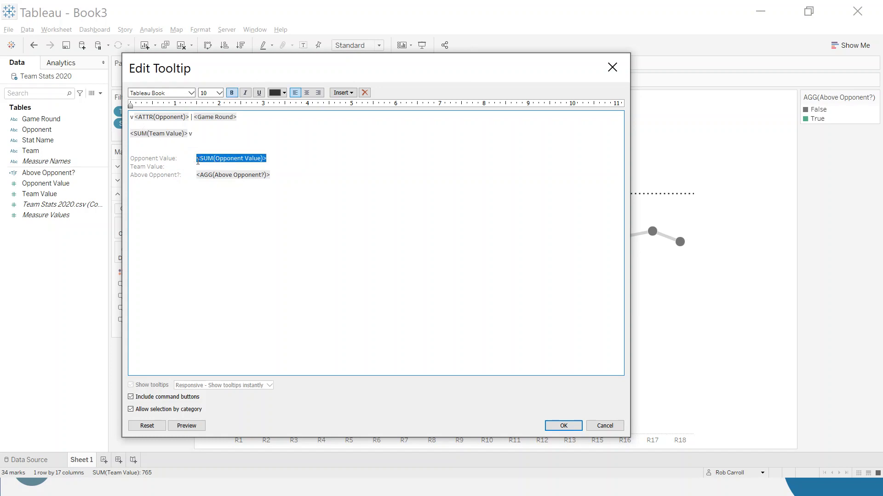
key(Delete)
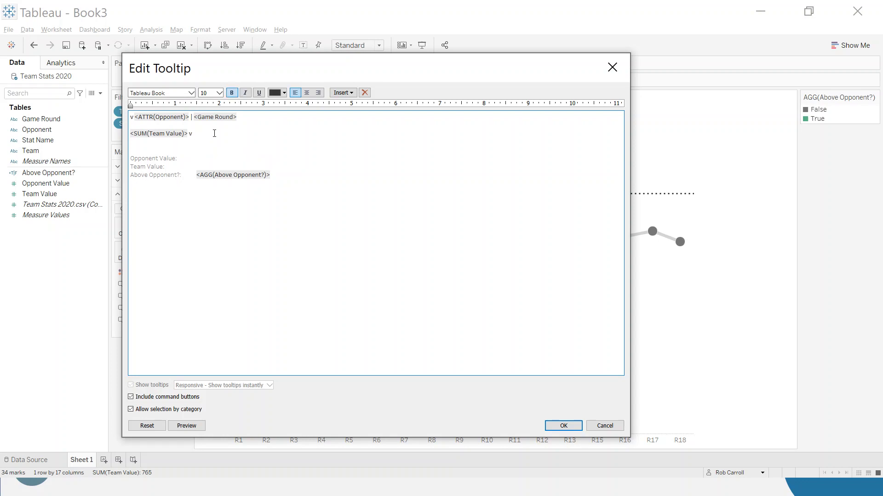
key(ctrl+v)
drag(271, 175, 131, 159)
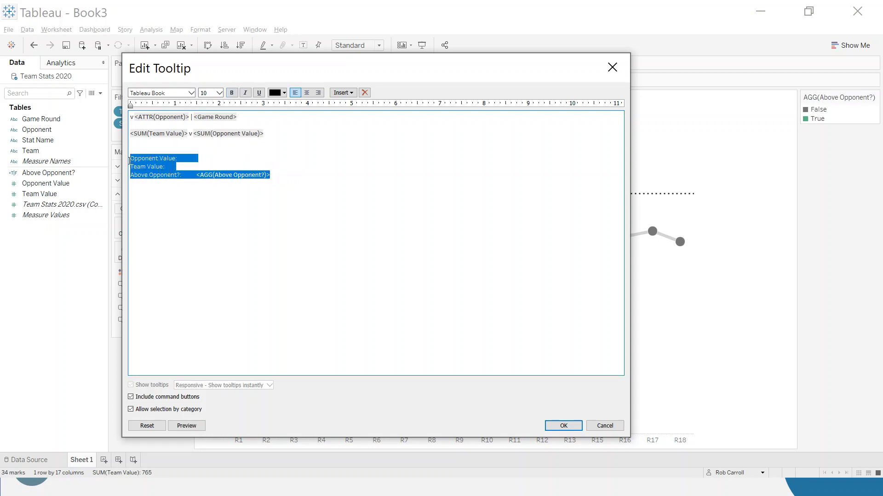
key(Delete)
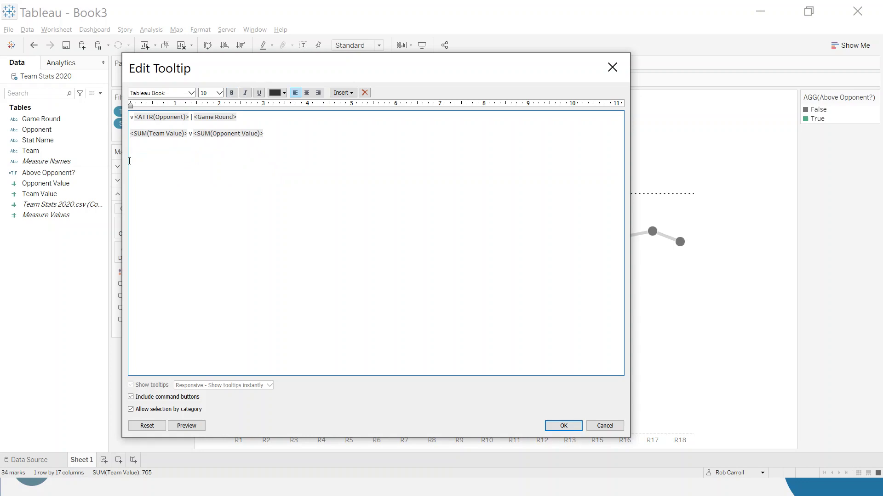
click(562, 426)
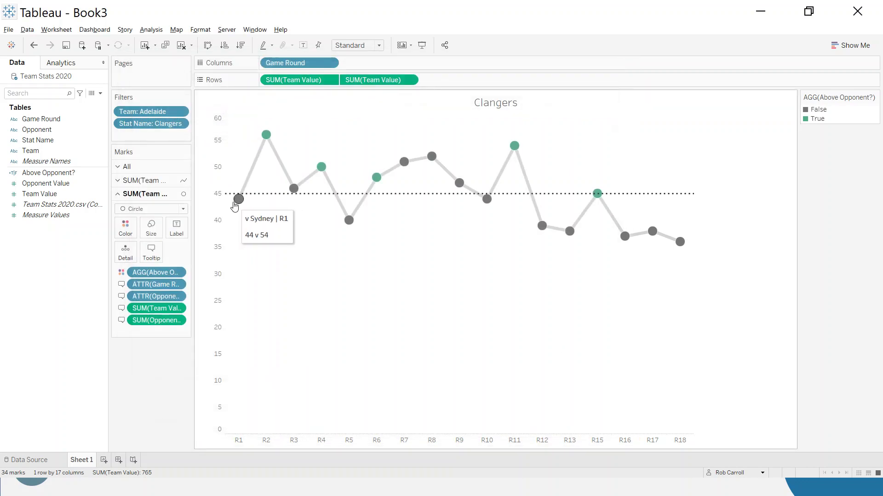
mouse_move(262, 131)
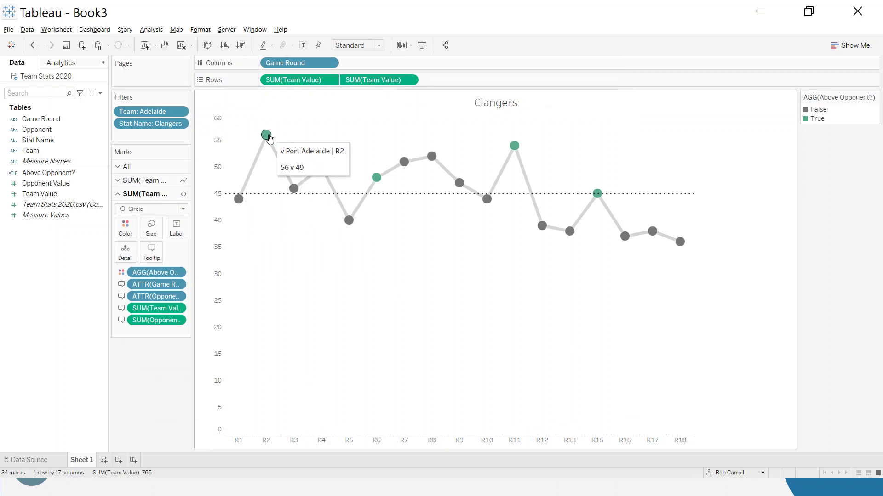
mouse_move(321, 169)
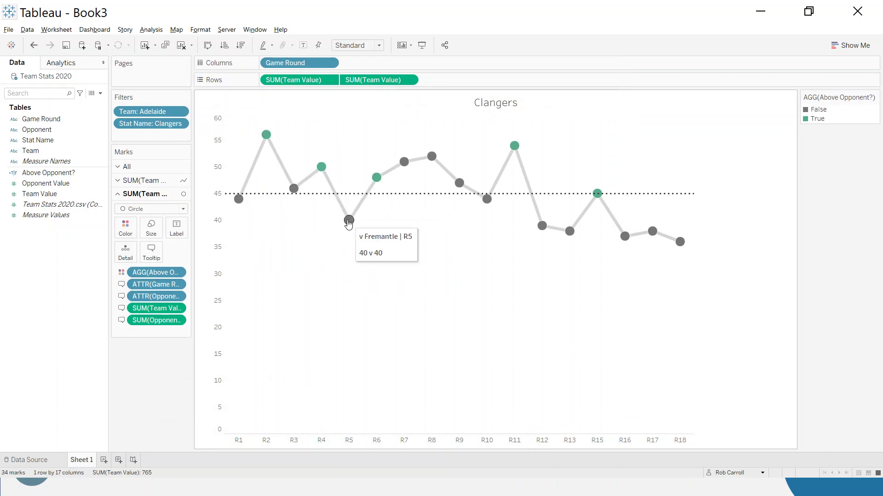
key(alt+Tab)
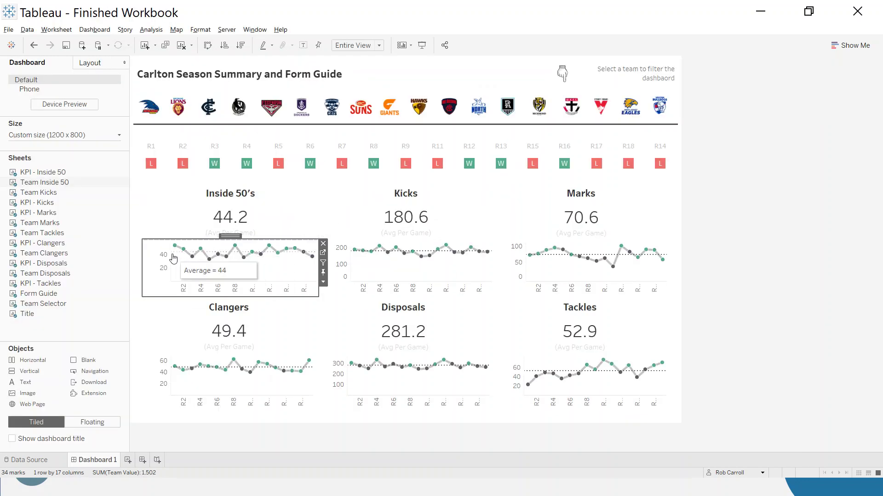
mouse_move(175, 249)
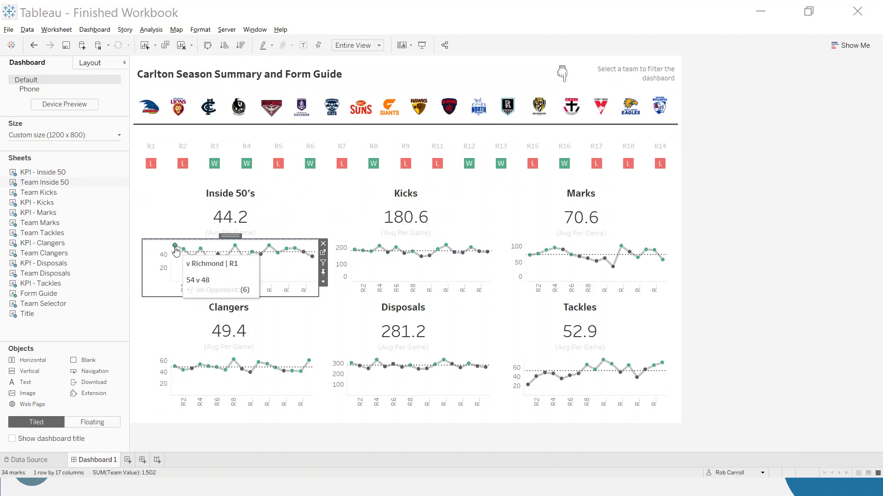
key(alt+Tab)
mouse_move(241, 210)
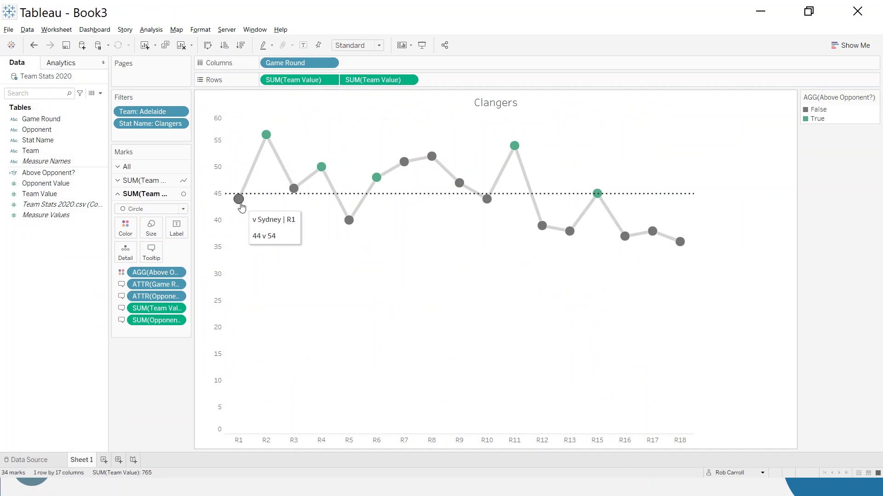
Step: Create a new calculated field named Above/Below Opponent
right_click(41, 274)
click(64, 278)
drag(127, 210, 273, 199)
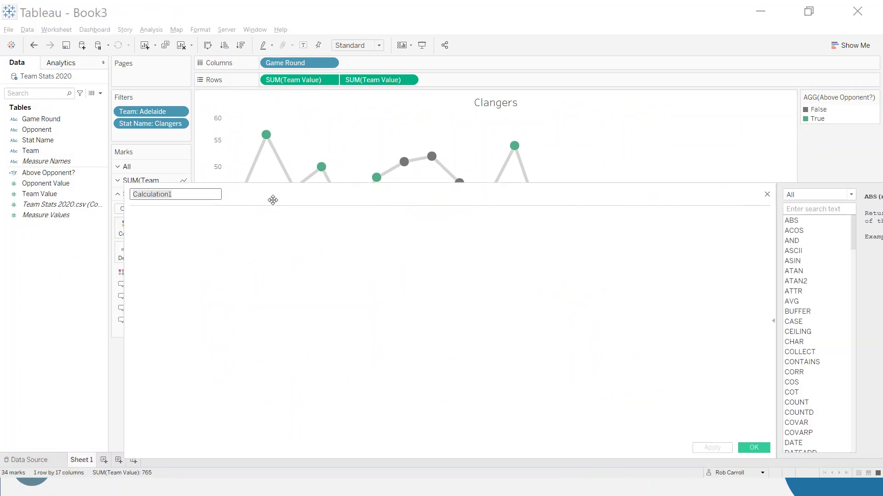
text(Above/Below Opponent)
Step: Enter SUM([Team Value])-SUM([Opponent Value]), save it, and drop it onto the Tooltip
click(285, 254)
text(sum)
key(Return)
text(team)
key(Return)
text(- sum)
key(Return)
text(Opp)
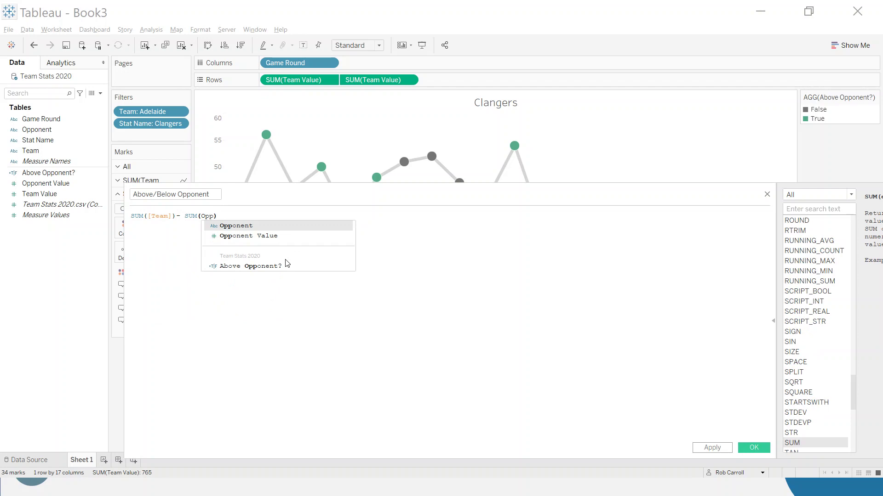
key(Down)
key(Return)
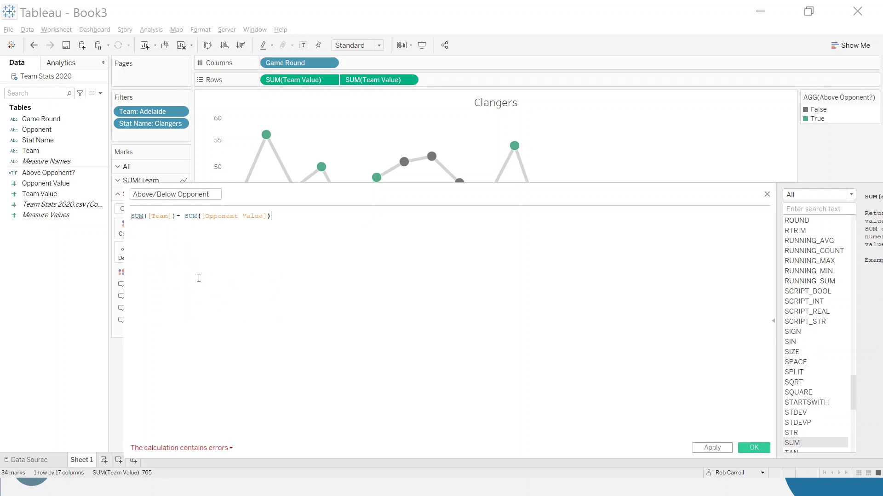
click(170, 216)
text(V)
key(Return)
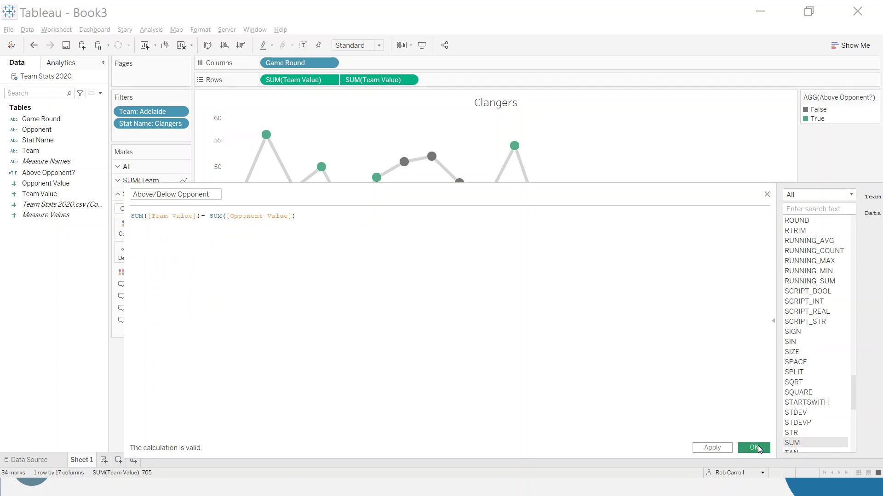
click(753, 448)
drag(66, 191, 151, 250)
Step: Add a third tooltip line: light-grey '+/- v Opponent' label followed by the Above/Below Opponent field
click(151, 250)
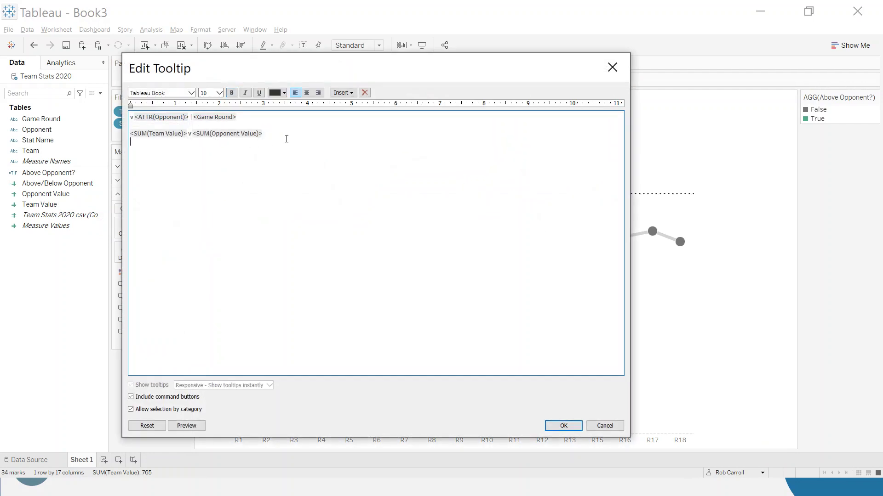
click(286, 139)
text(+/- v Opponent:)
click(342, 92)
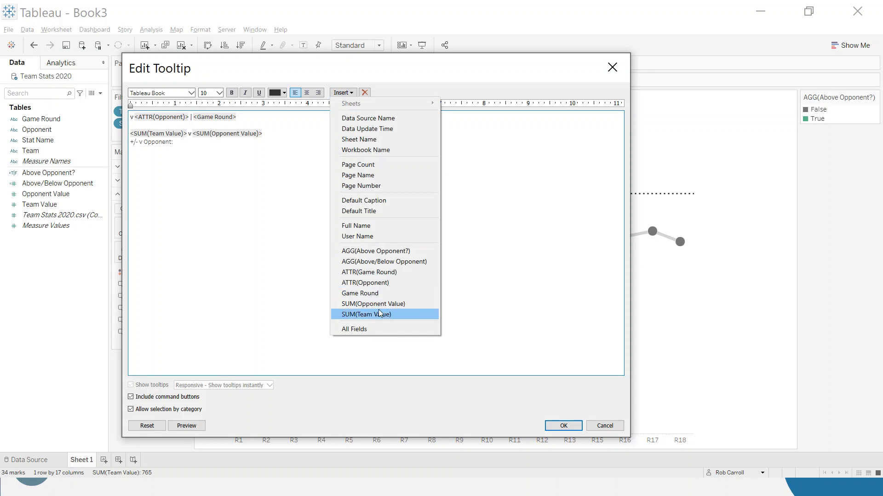
click(388, 261)
drag(173, 142, 128, 144)
click(284, 92)
click(282, 138)
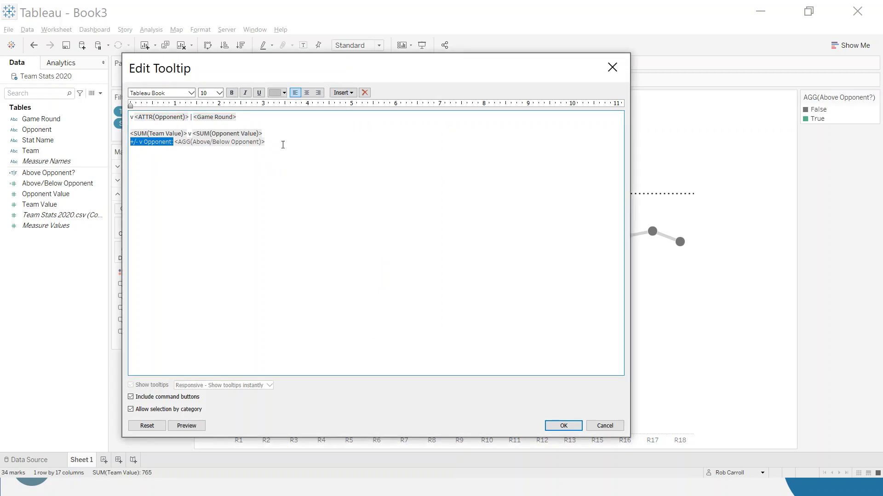
click(281, 145)
click(565, 425)
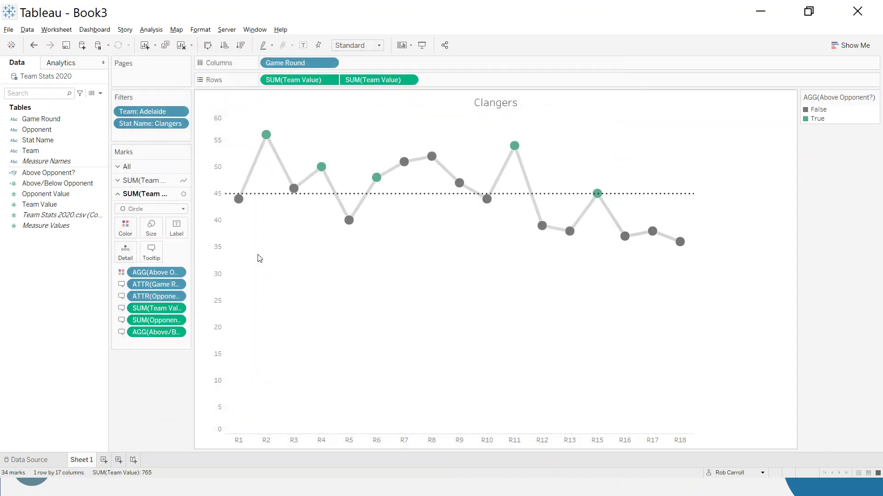
mouse_move(240, 205)
mouse_move(269, 145)
mouse_move(351, 223)
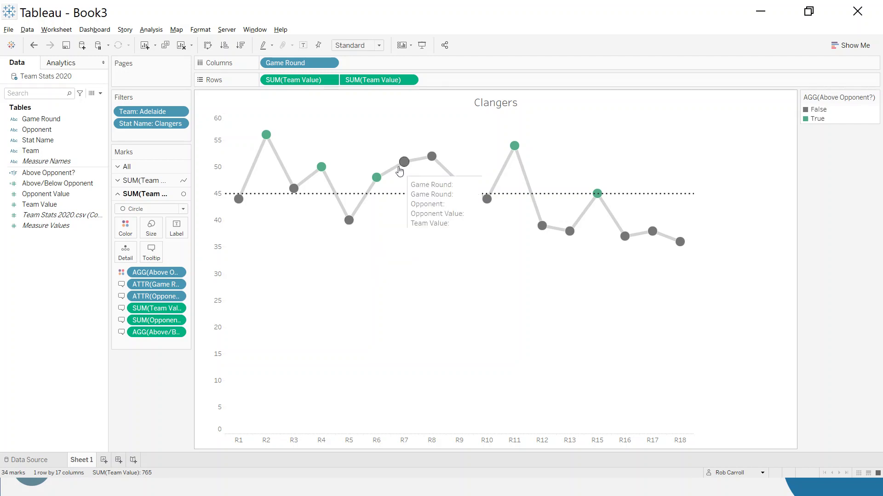
mouse_move(379, 179)
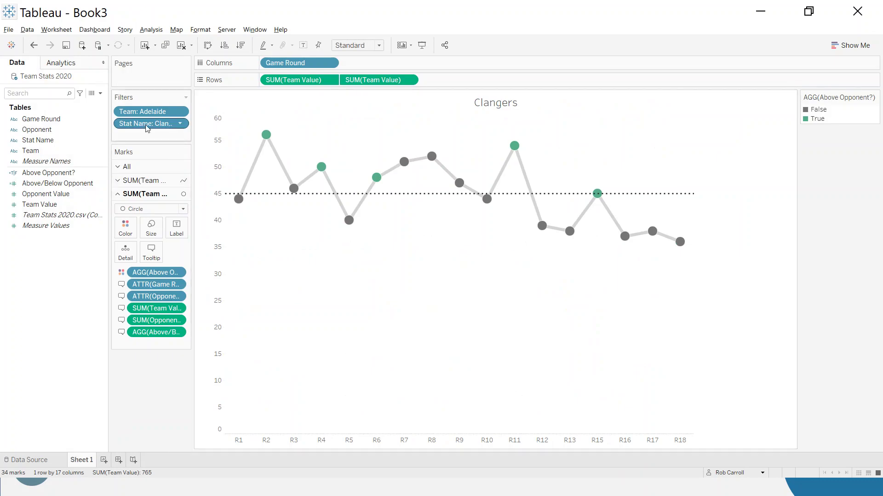
Step: Show the Stat Name filter on the sheet and rename the worksheet to 'Team Clangers'
click(180, 123)
click(215, 144)
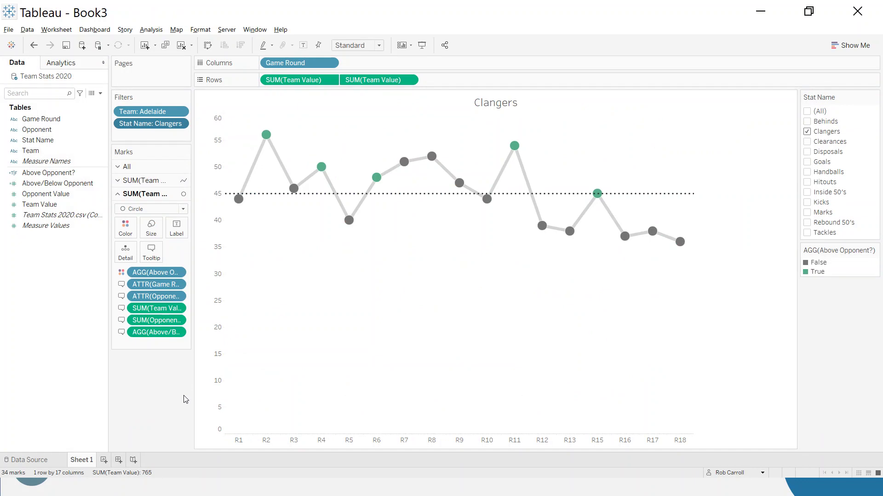
double_click(75, 461)
text(Team Clangers)
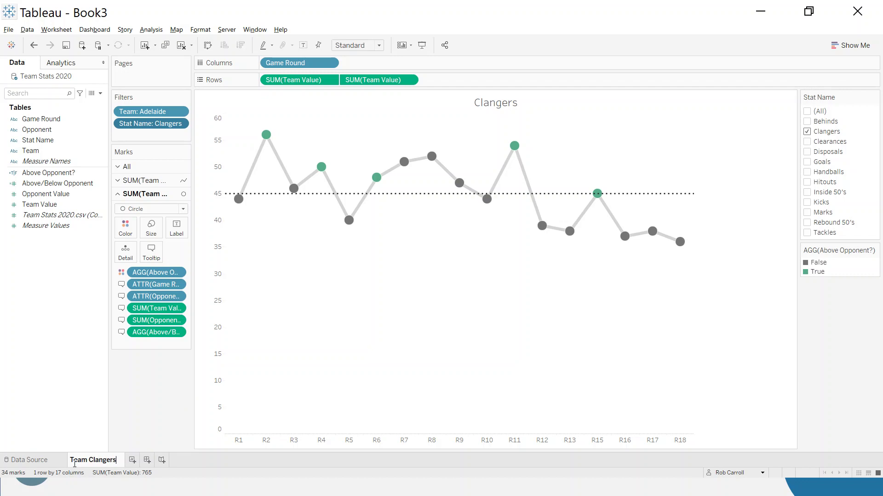
key(Return)
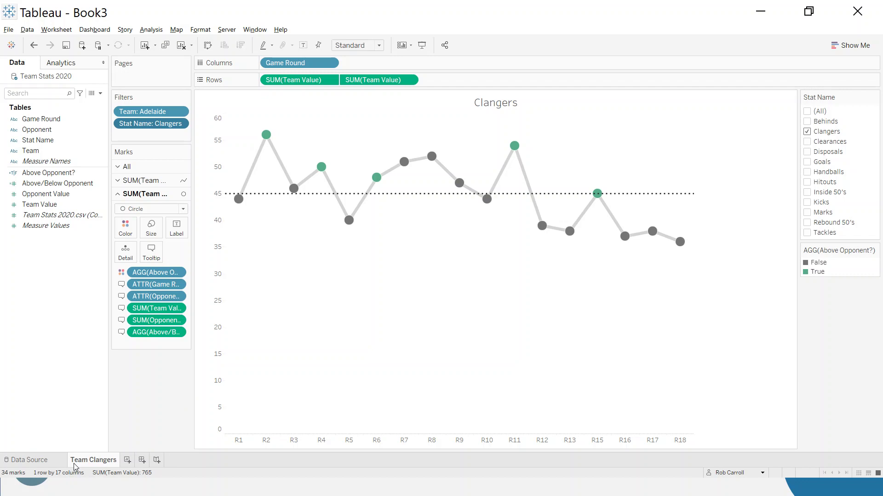
Step: Duplicate Team Clangers, name the copy 'Team Inside 50', and check Inside 50's in the filter
right_click(75, 467)
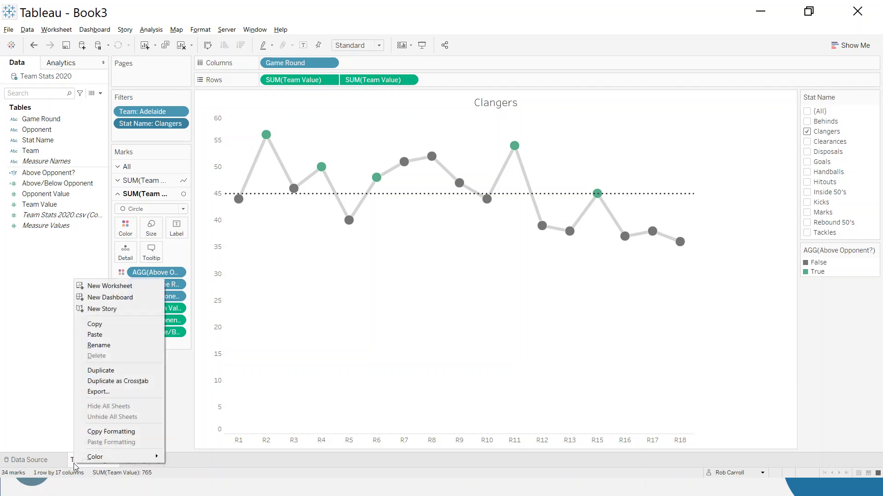
click(107, 374)
double_click(144, 461)
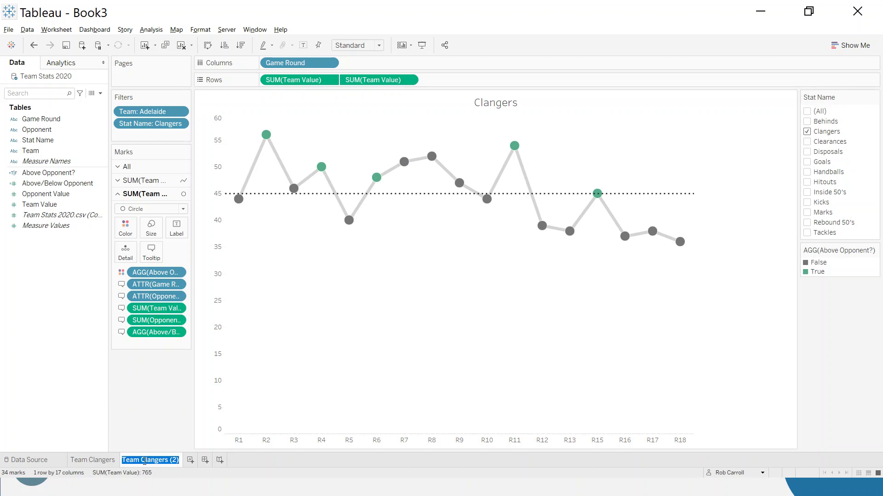
drag(144, 461, 184, 465)
text(N)
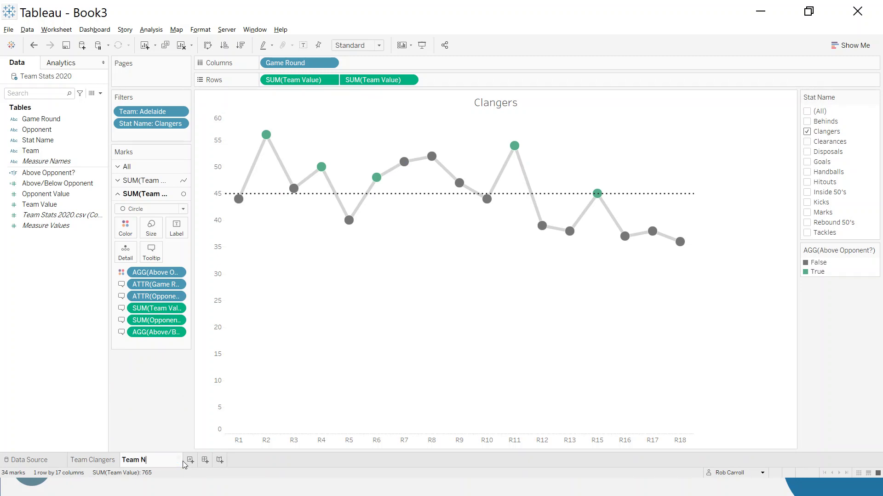
key(BackSpace)
key(BackSpace)
text(Inside 50)
key(Return)
double_click(150, 461)
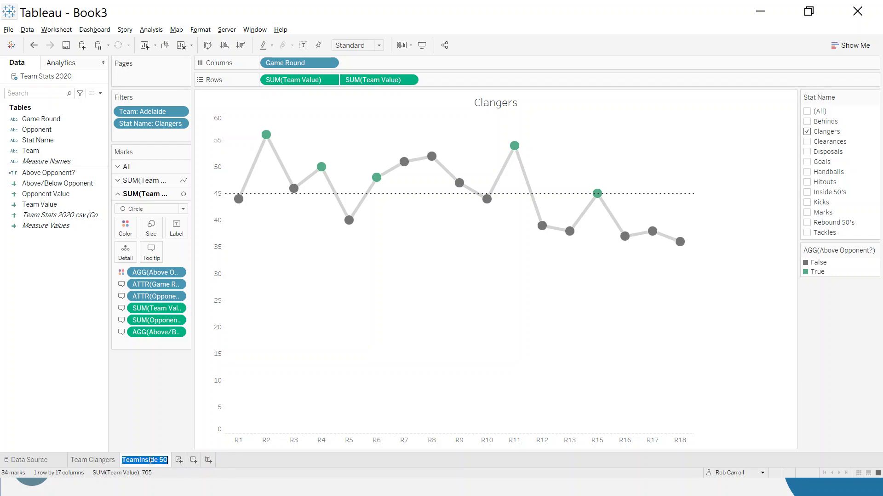
click(138, 461)
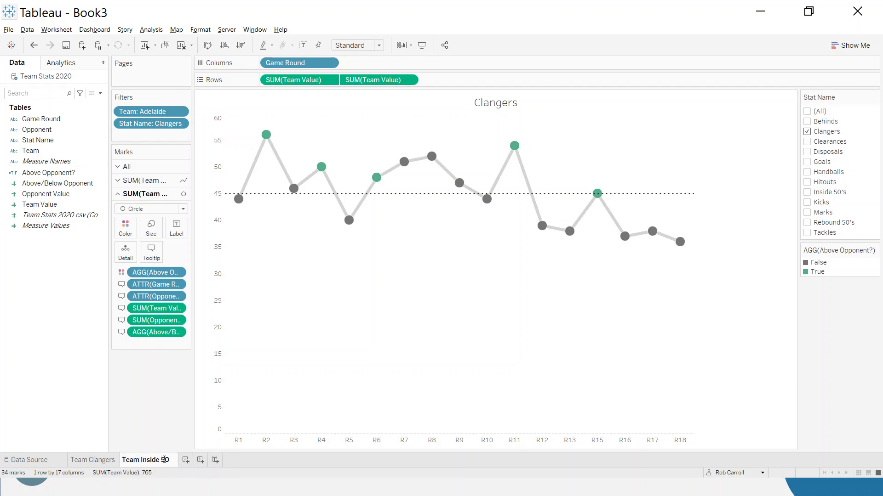
key(Return)
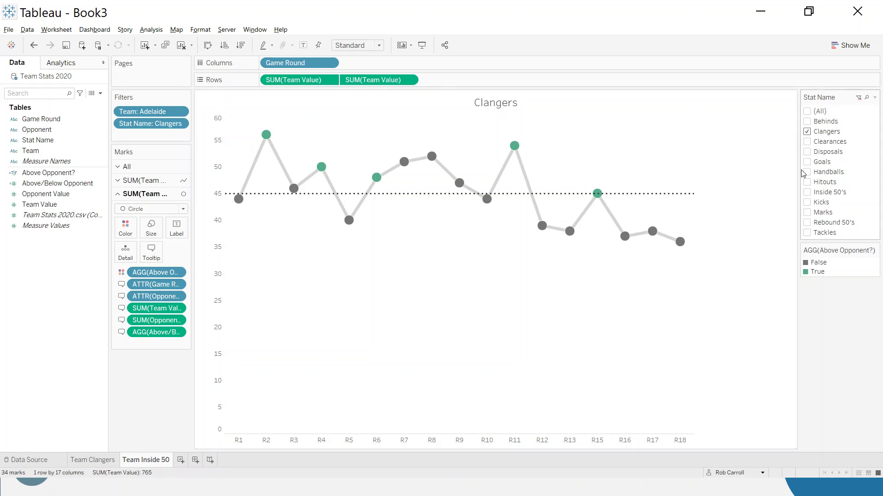
click(808, 193)
Step: Uncheck Clangers in the Stat Name filter so Team Inside 50 charts only Inside 50's
click(807, 133)
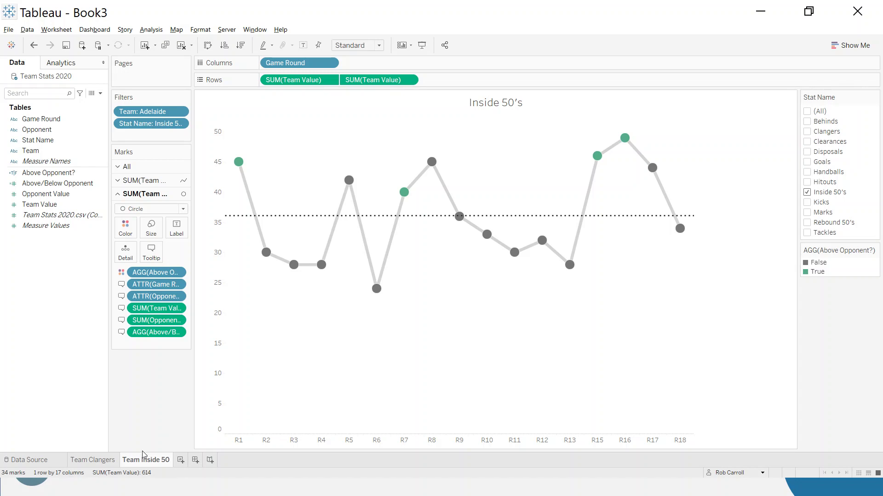
click(92, 461)
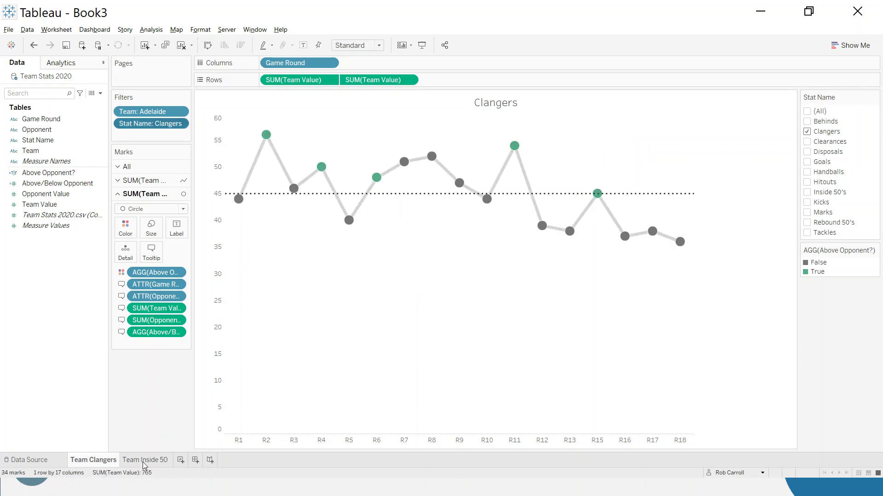
click(148, 461)
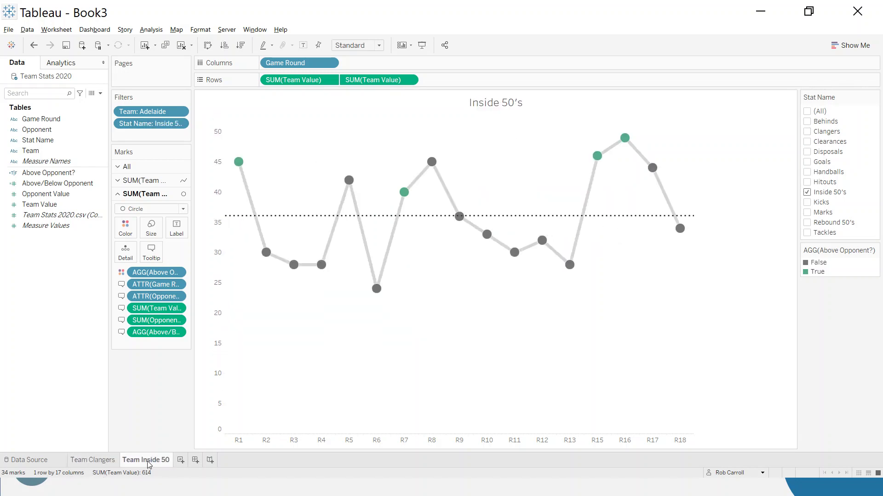
Step: Duplicate Team Inside 50, filter the copy to Tackles, and rename it 'Team Tackles'
right_click(147, 462)
click(191, 369)
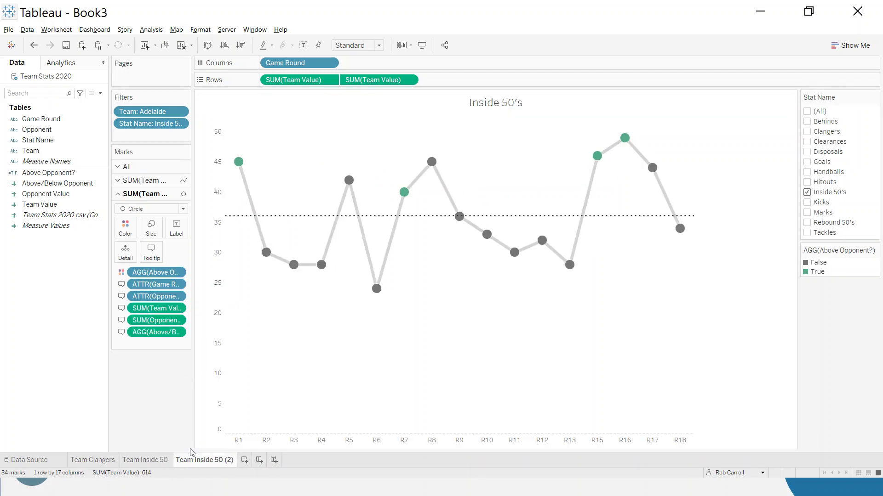
click(807, 192)
click(807, 233)
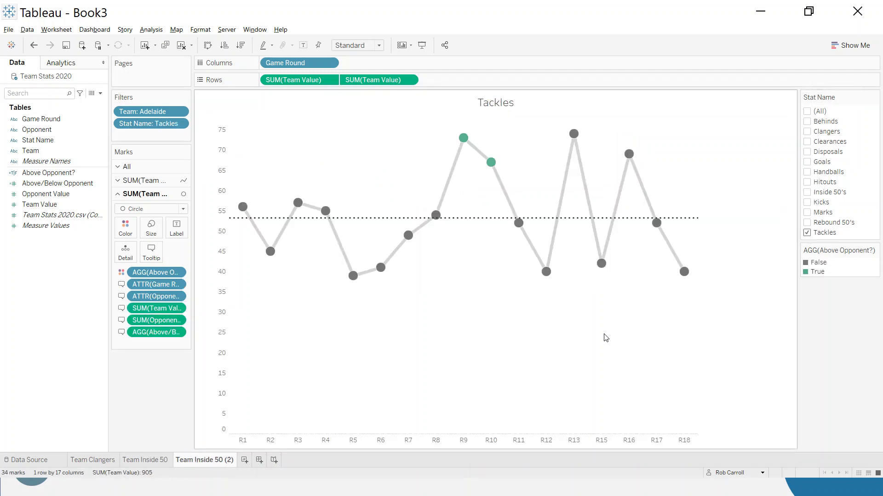
double_click(212, 460)
drag(195, 462, 253, 465)
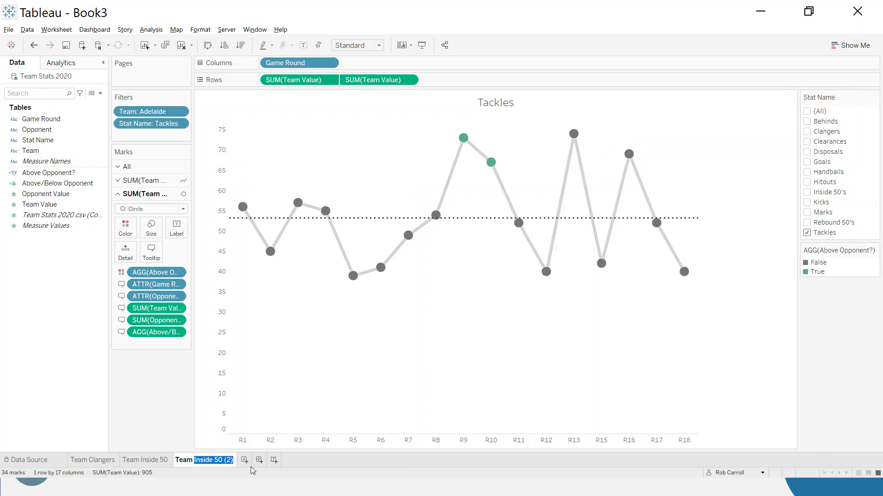
text(Tackles)
key(Return)
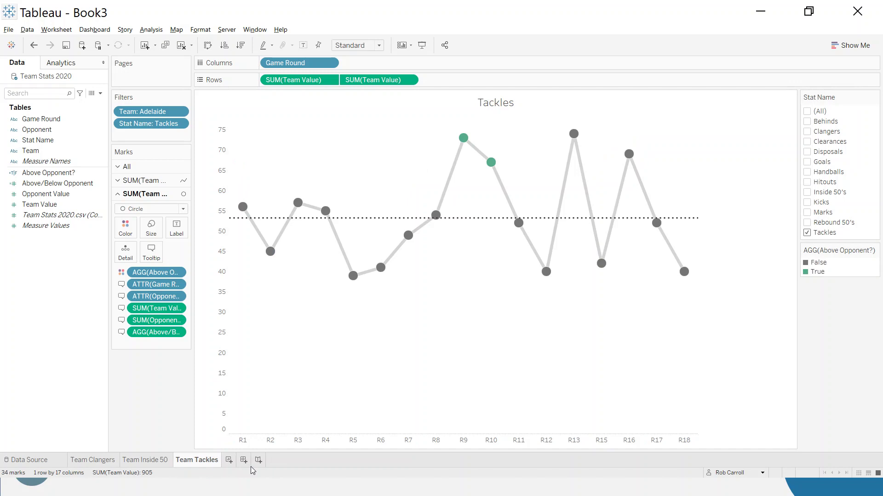
Step: Check the Team Clangers, Team Inside 50 and Team Tackles sheets in turn
click(111, 461)
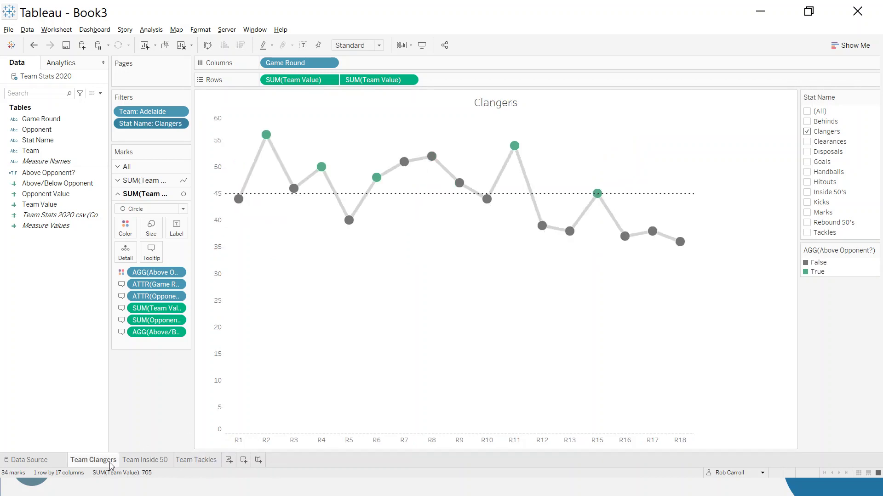
click(140, 462)
click(202, 462)
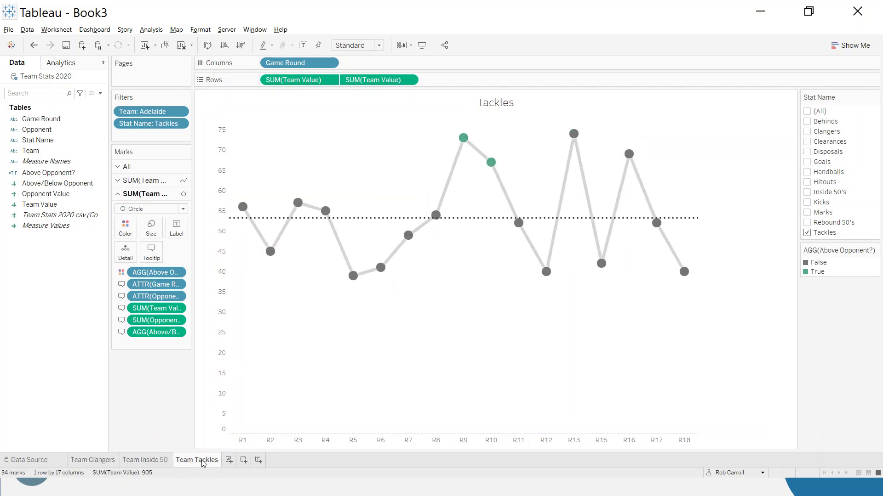
Step: Switch workbooks with Alt+Tab and show the Team Clangers sheet in Book3
key(alt+Tab)
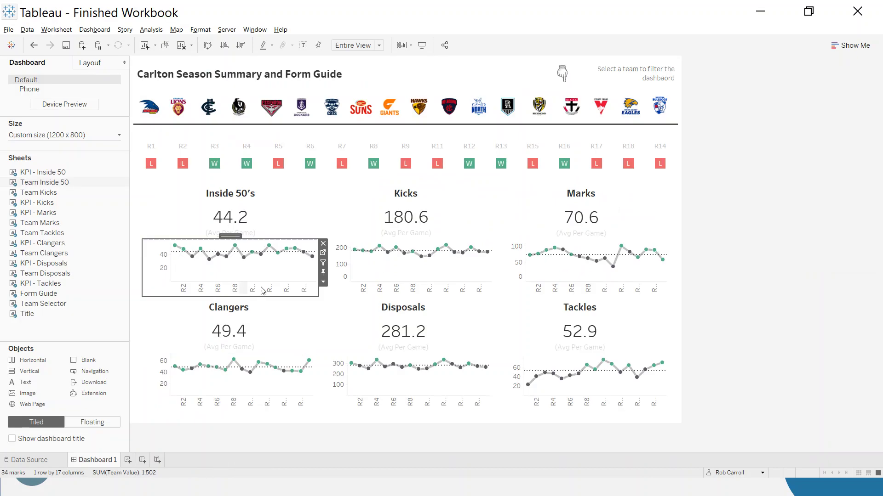
mouse_move(608, 275)
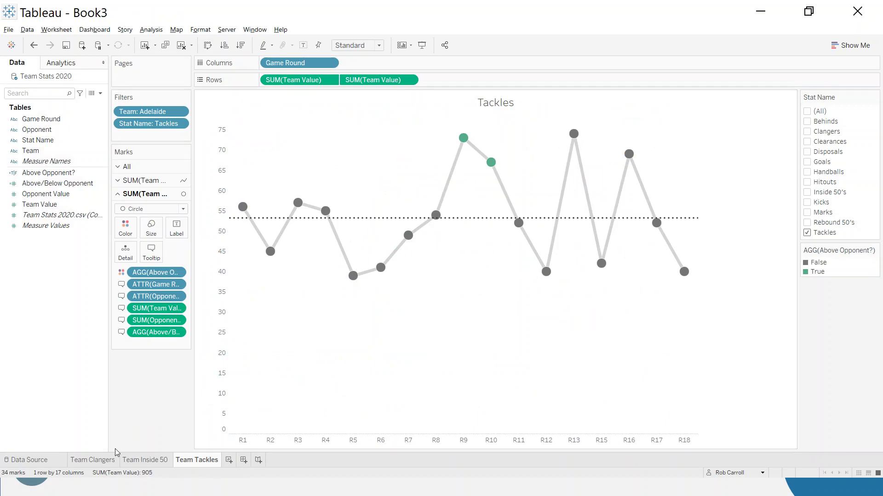
click(99, 461)
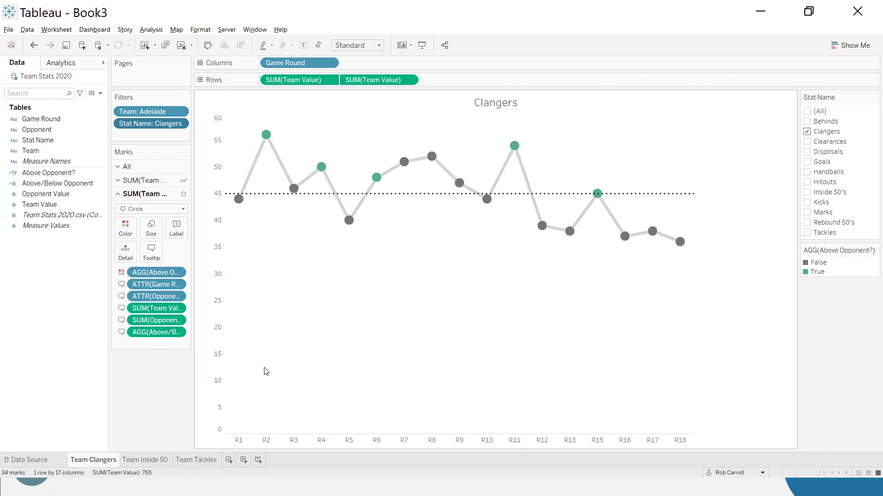
Step: Review the Team Tackles and Team Inside 50 sheets, ending back on Team Clangers
right_click(147, 463)
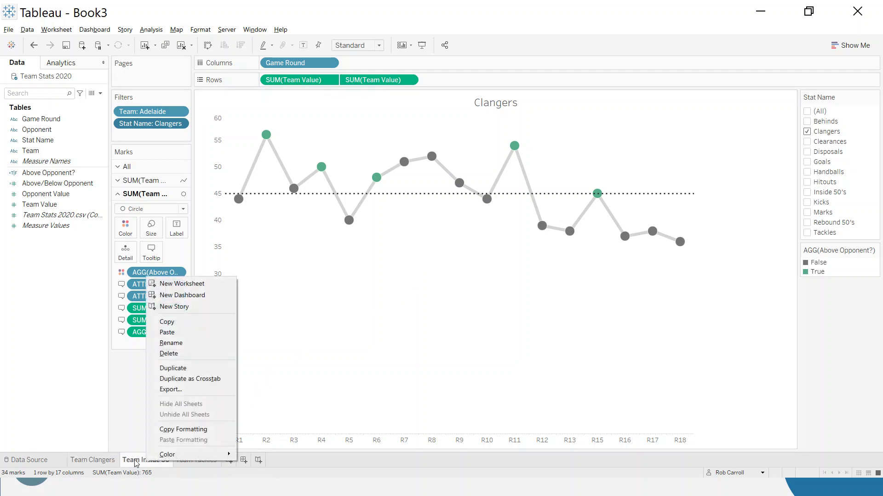
click(146, 462)
click(185, 461)
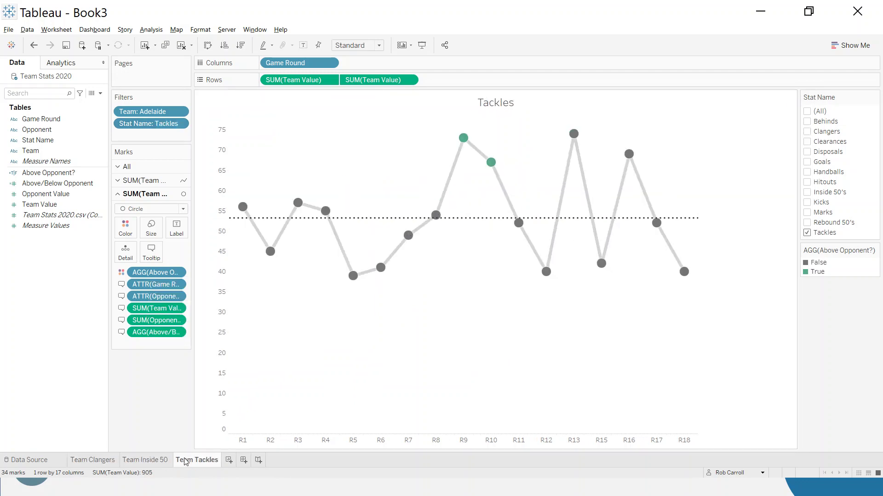
click(151, 461)
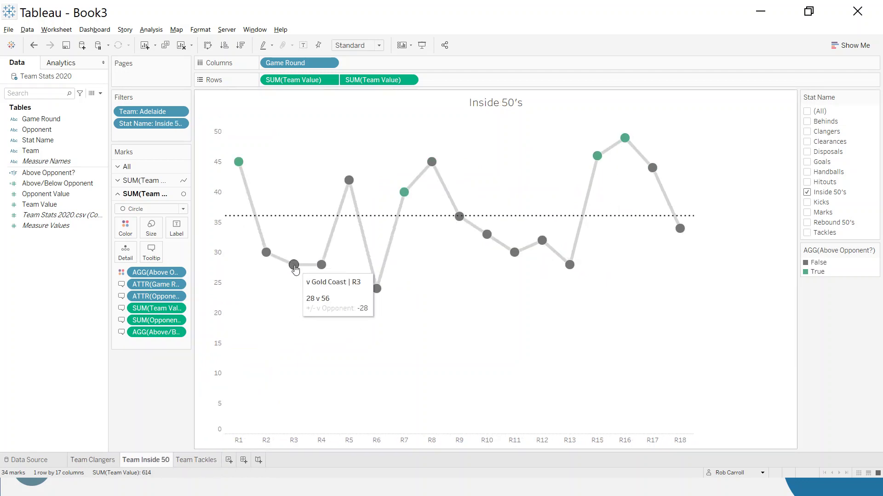
mouse_move(320, 267)
click(91, 460)
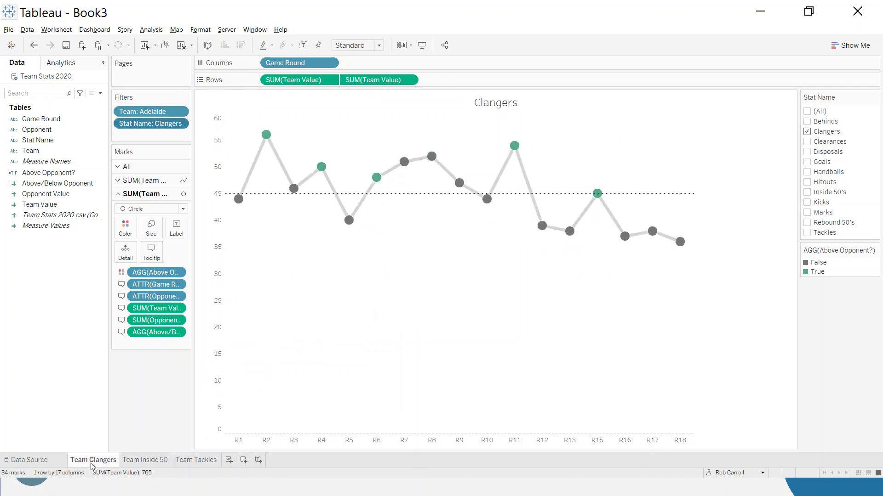
mouse_move(91, 463)
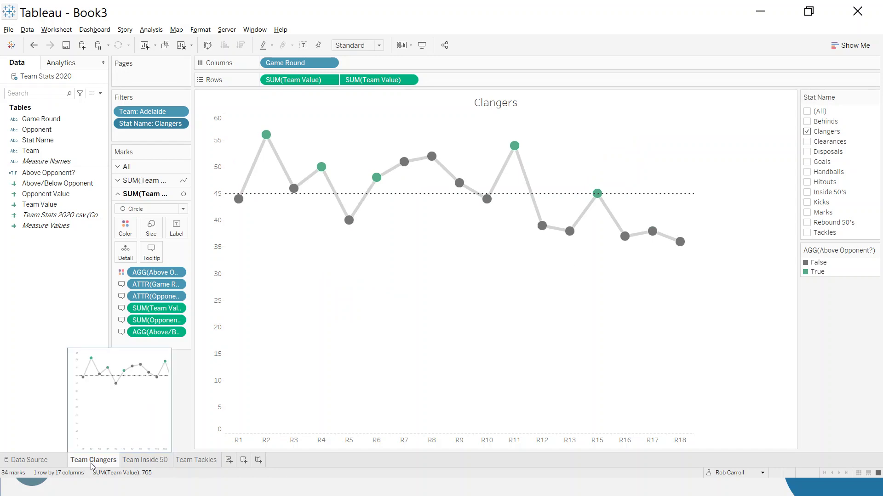